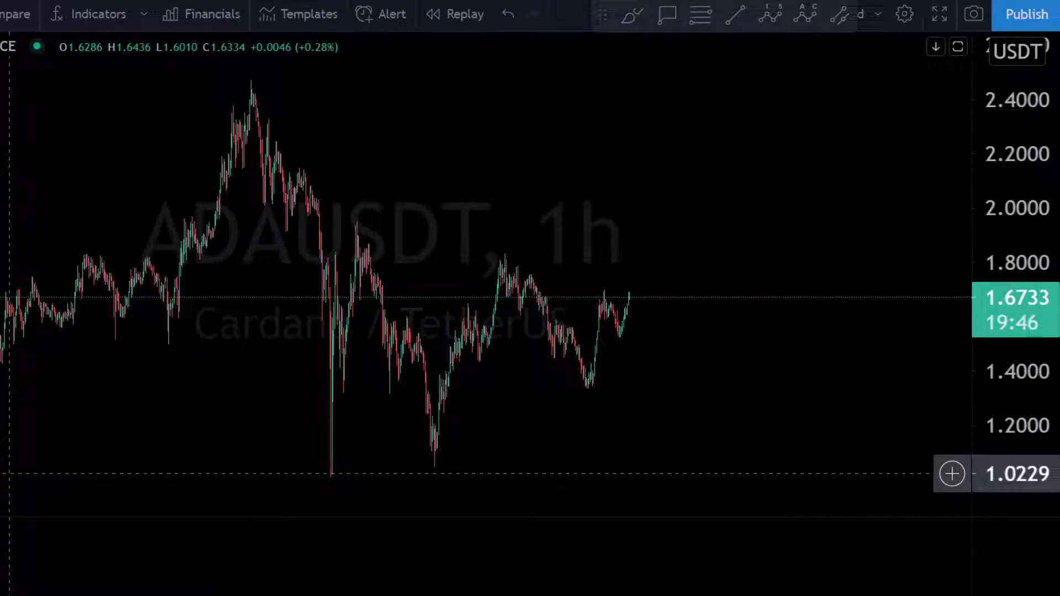
Step: Draw a descending trend line from the 2.4751 peak to about 1.31 on the right
drag(199, 462, 257, 445)
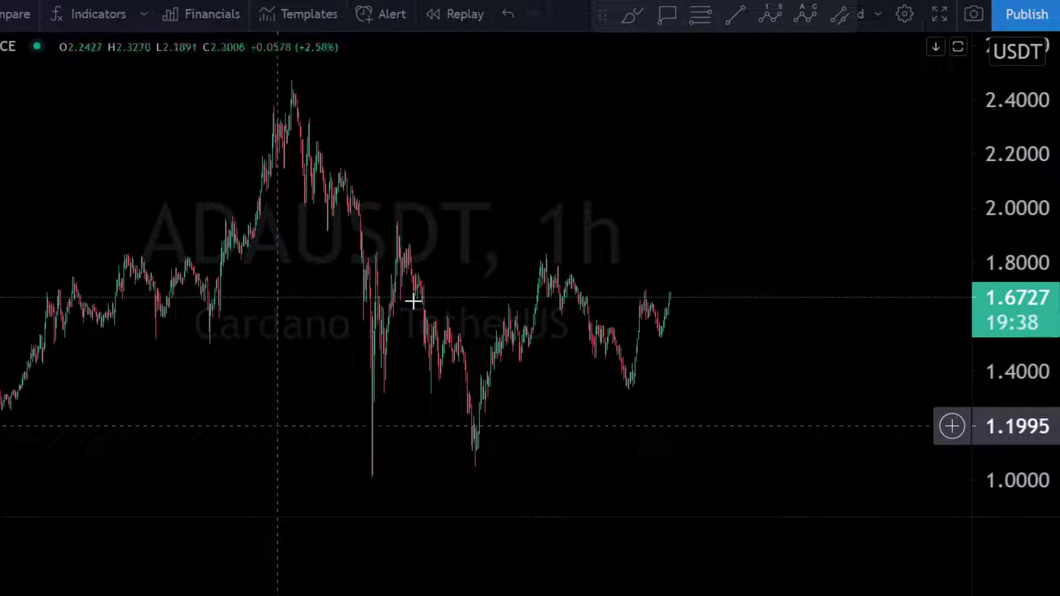
drag(557, 338, 491, 442)
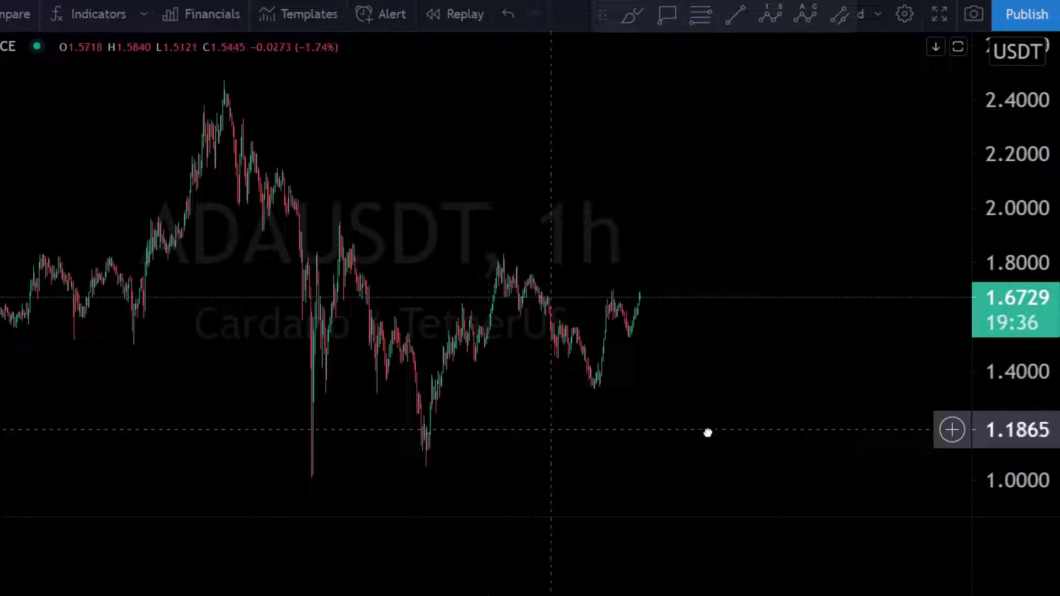
scroll(696, 408, left, 3)
scroll(658, 388, up, 2)
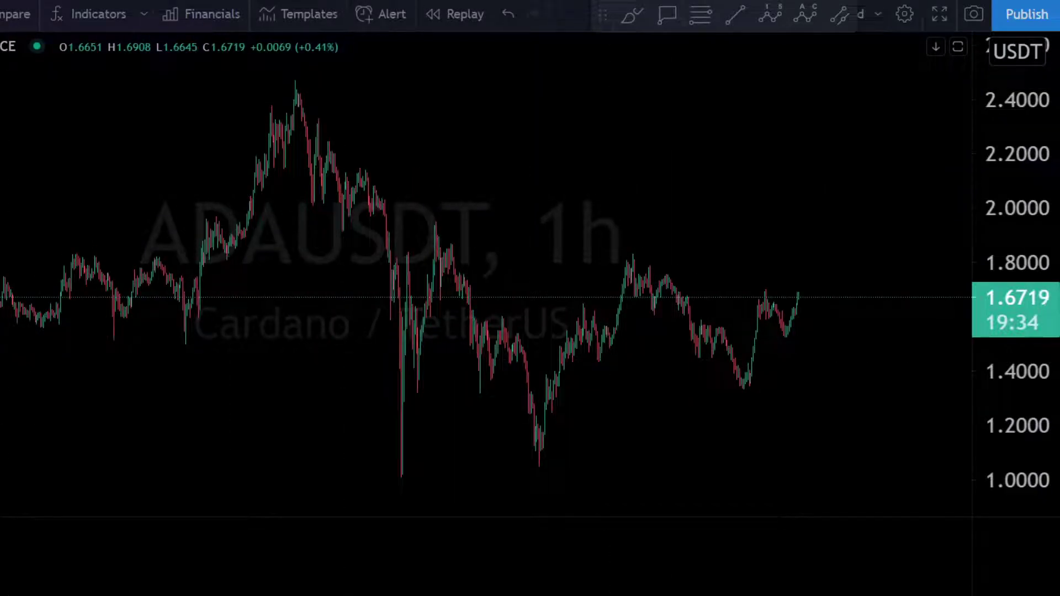
key(alt+t)
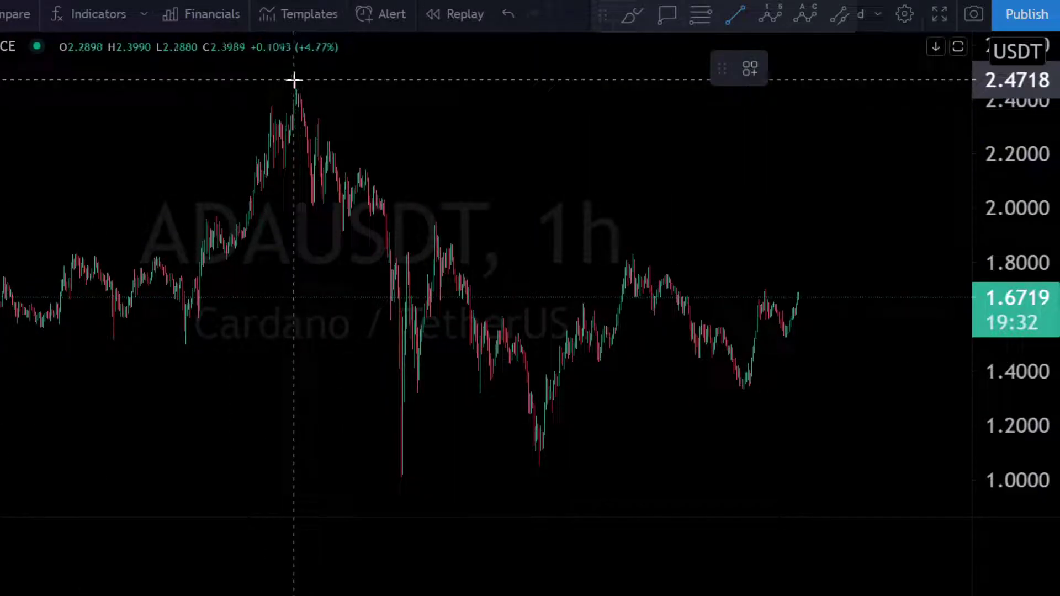
click(295, 79)
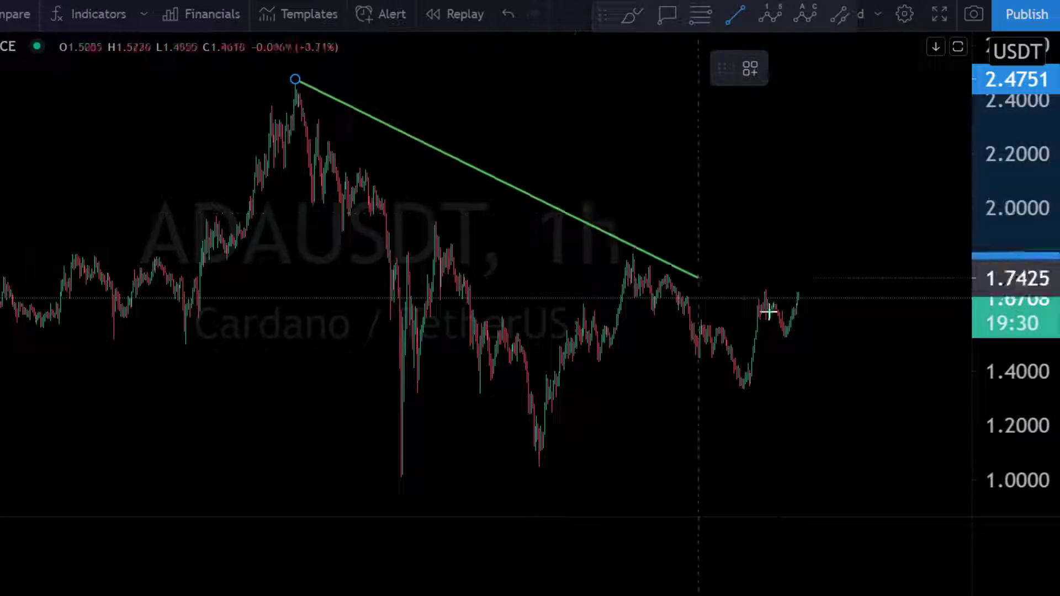
click(909, 395)
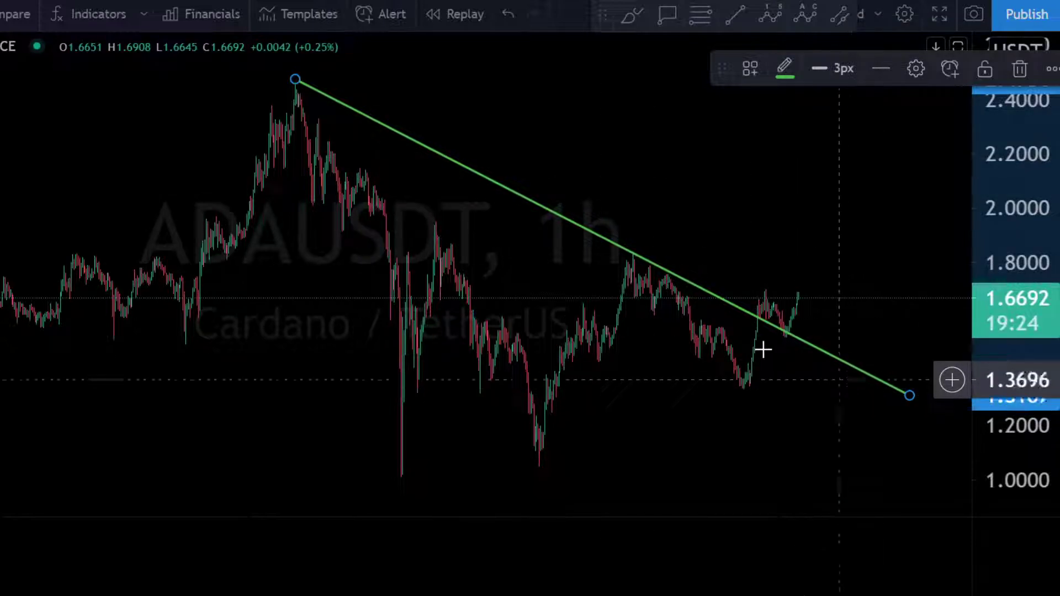
scroll(650, 338, up, 3)
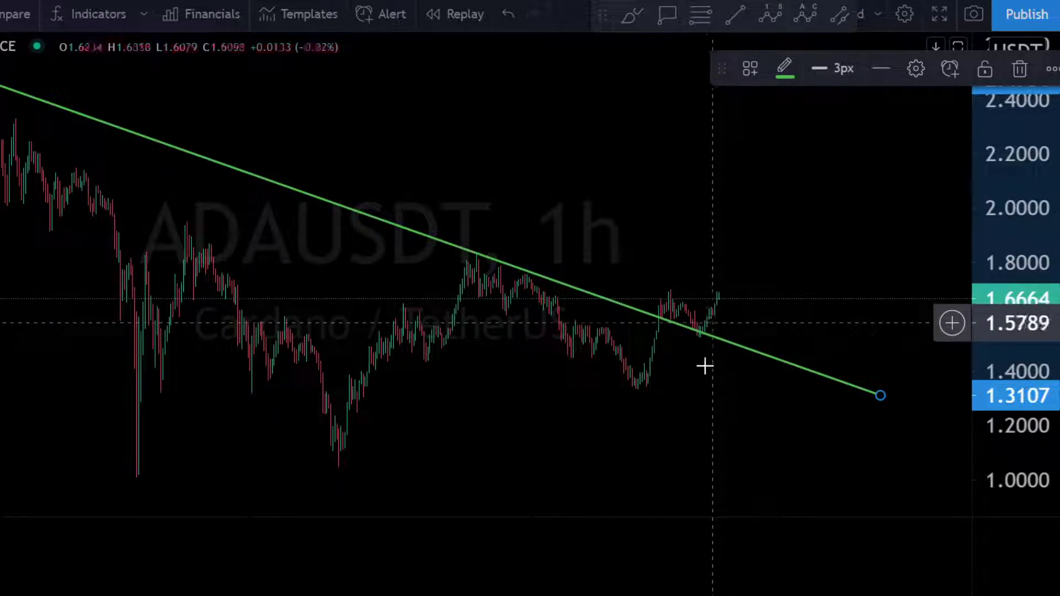
scroll(656, 407, up, 1)
scroll(471, 239, down, 3)
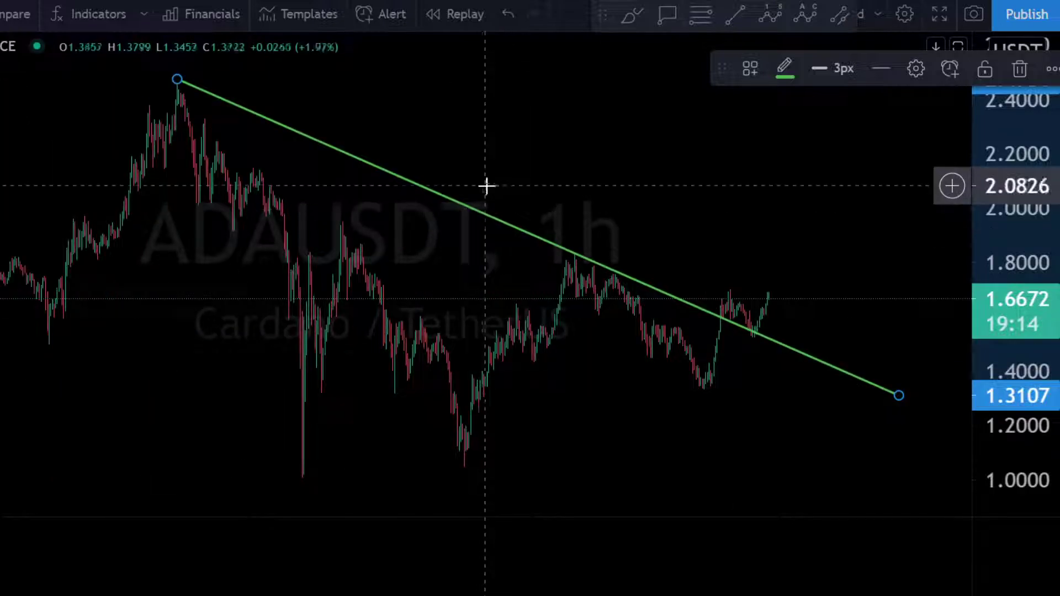
click(495, 170)
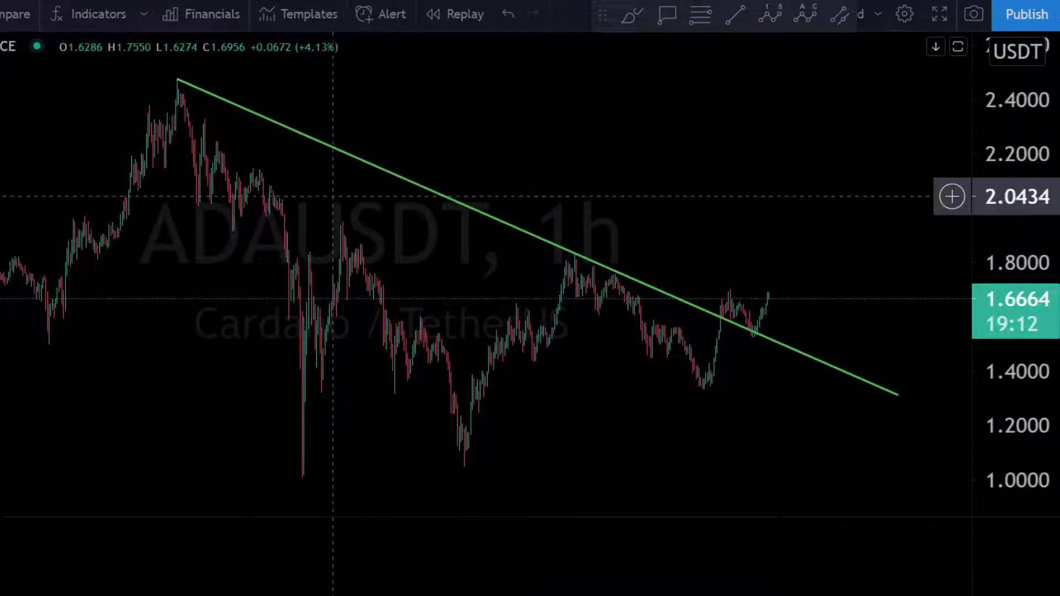
Step: Draw a rising trend line from the 1.0033 low to about 1.19 on the right
key(alt+t)
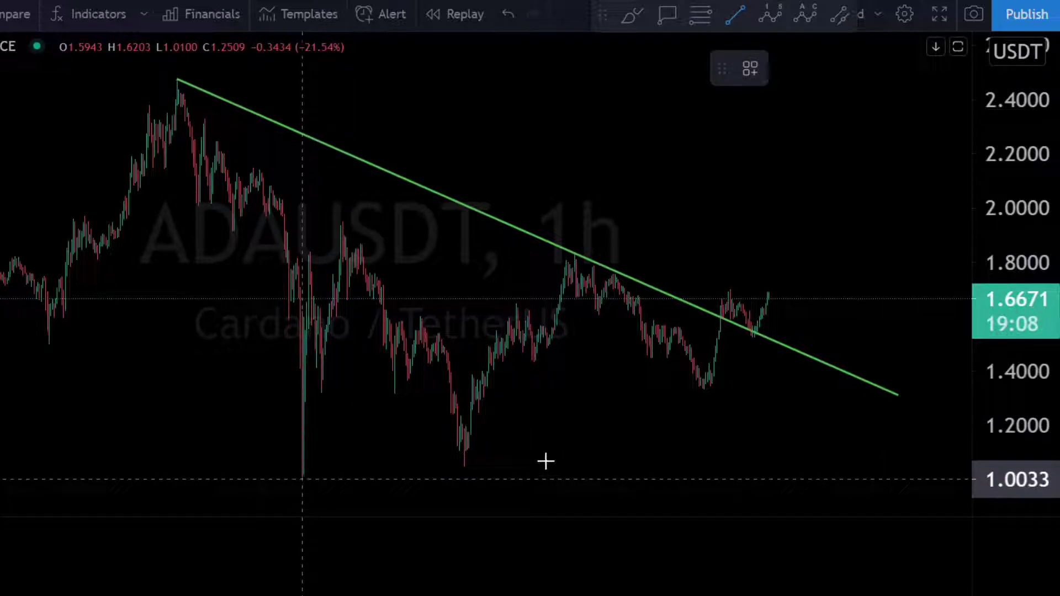
click(302, 479)
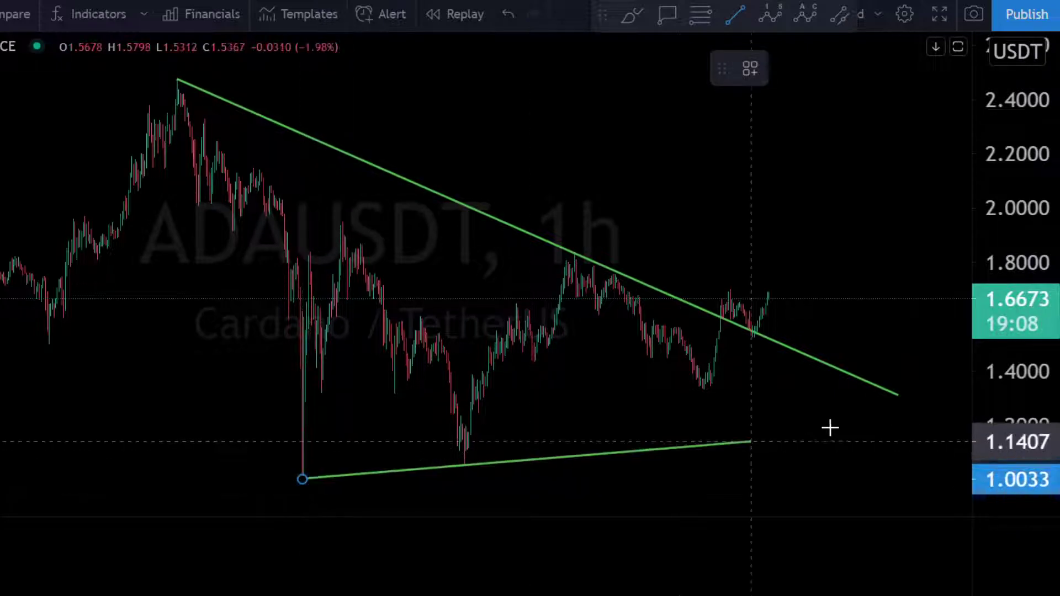
click(910, 428)
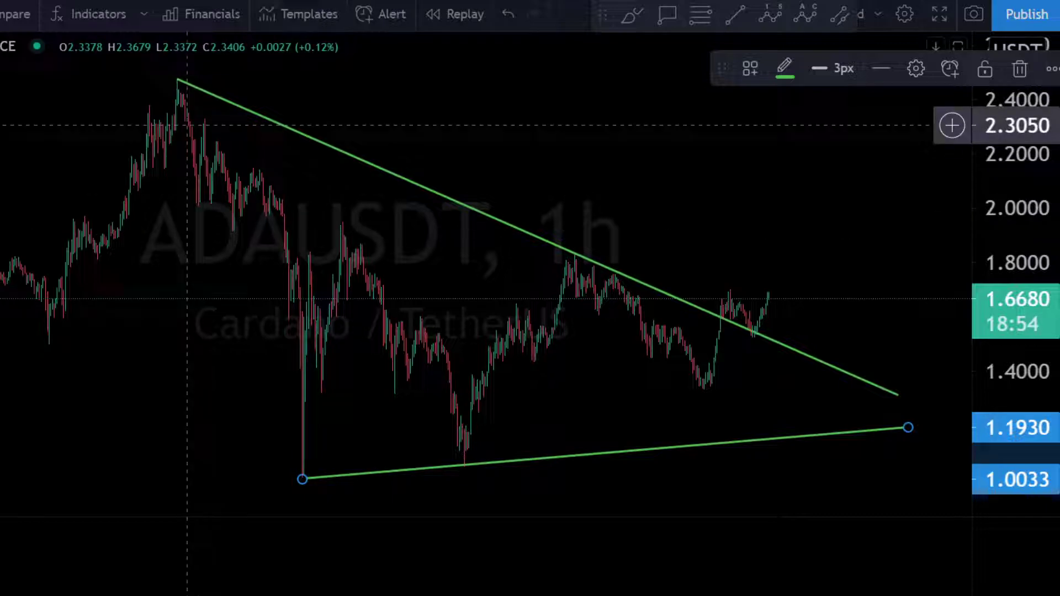
click(700, 14)
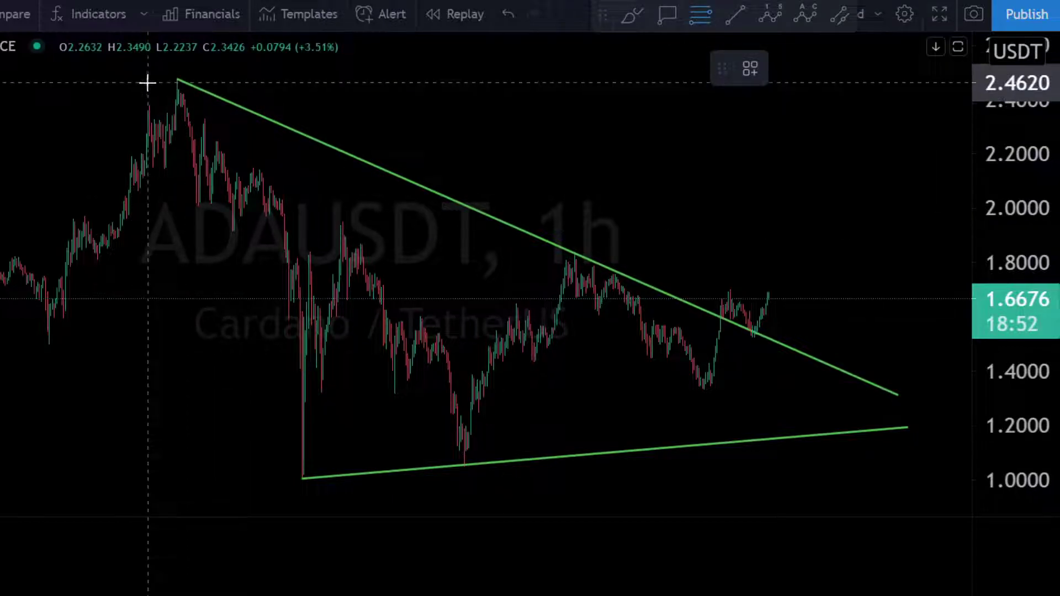
Step: Anchor the Fibonacci retracement at the 2.4751 high and finish it at the 1.0098 low
click(155, 78)
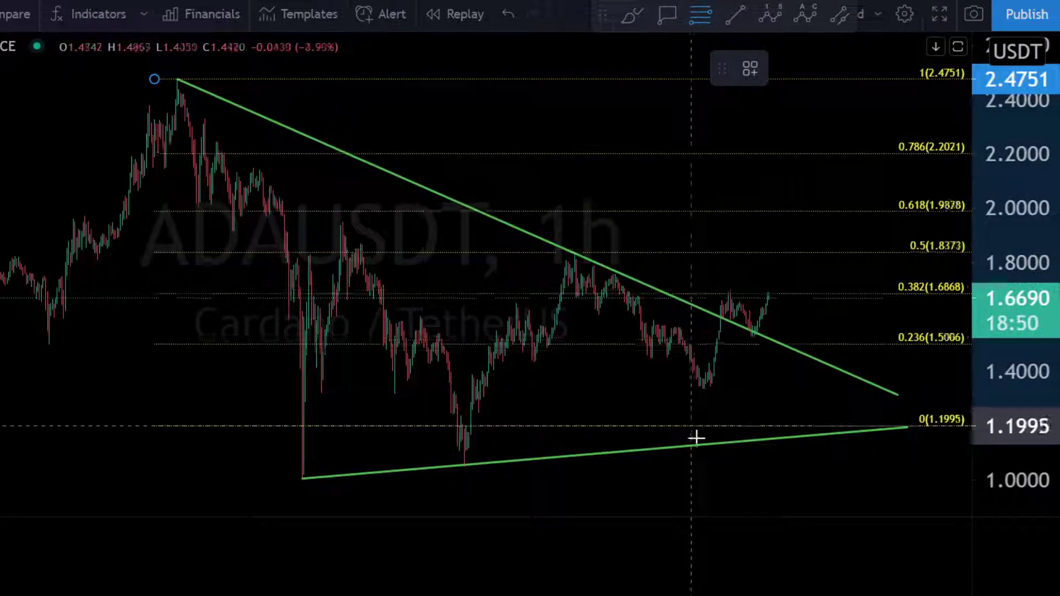
click(689, 477)
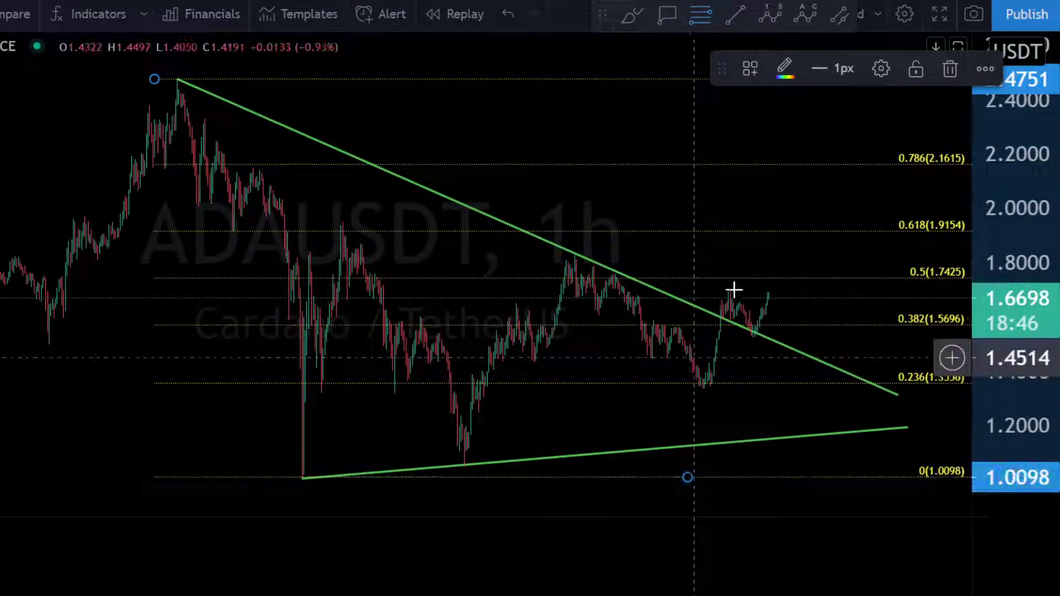
click(753, 268)
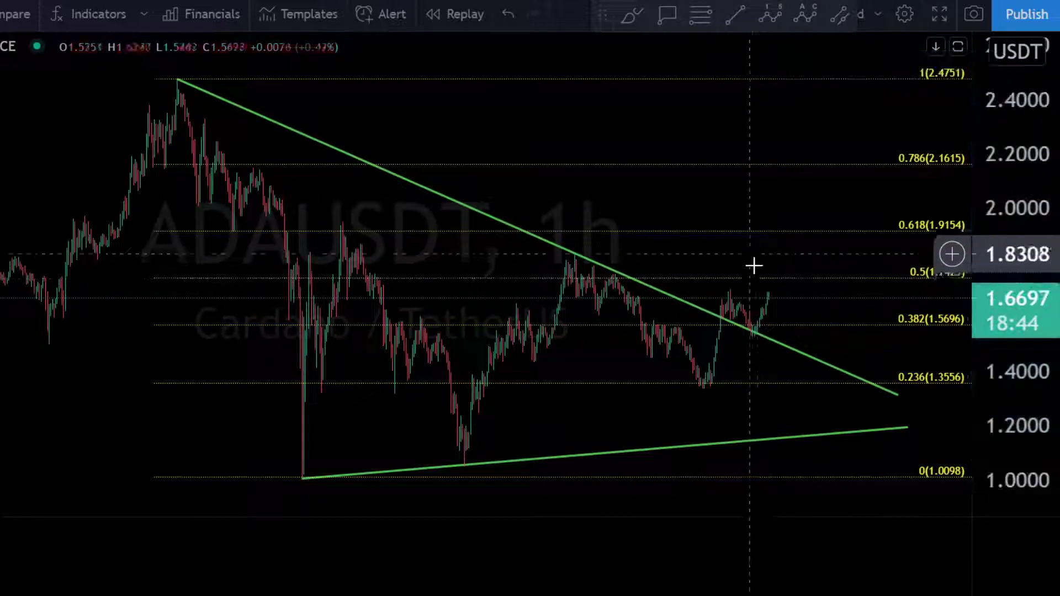
scroll(686, 308, right, 6)
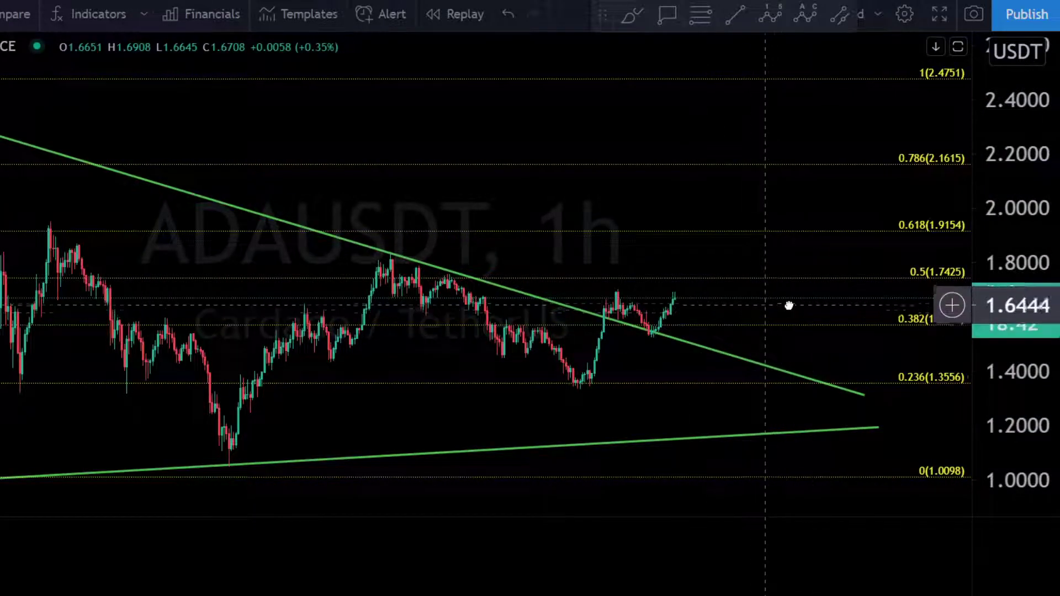
scroll(817, 309, left, 1)
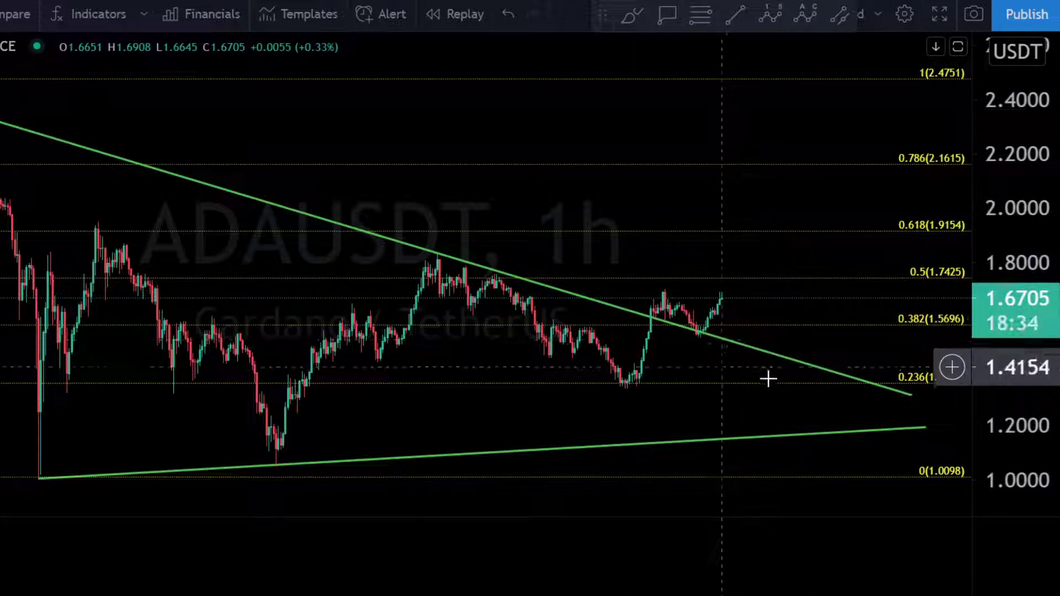
Step: Place a 1.7425 callout at the 0.5 level and draw a trend line from 1.0425 to 1.5593
click(755, 277)
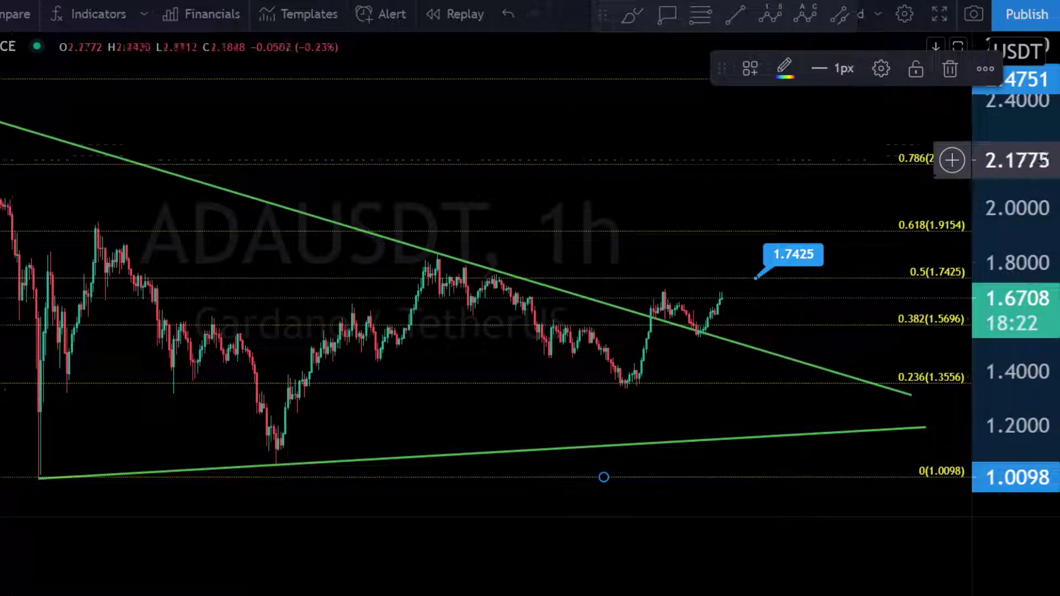
key(alt+t)
click(276, 468)
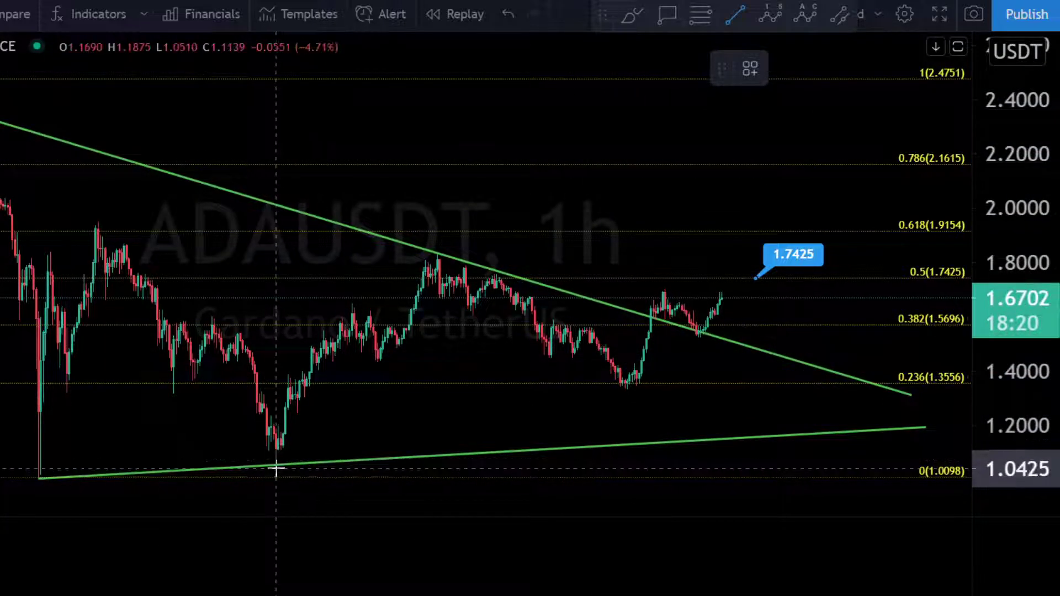
click(904, 328)
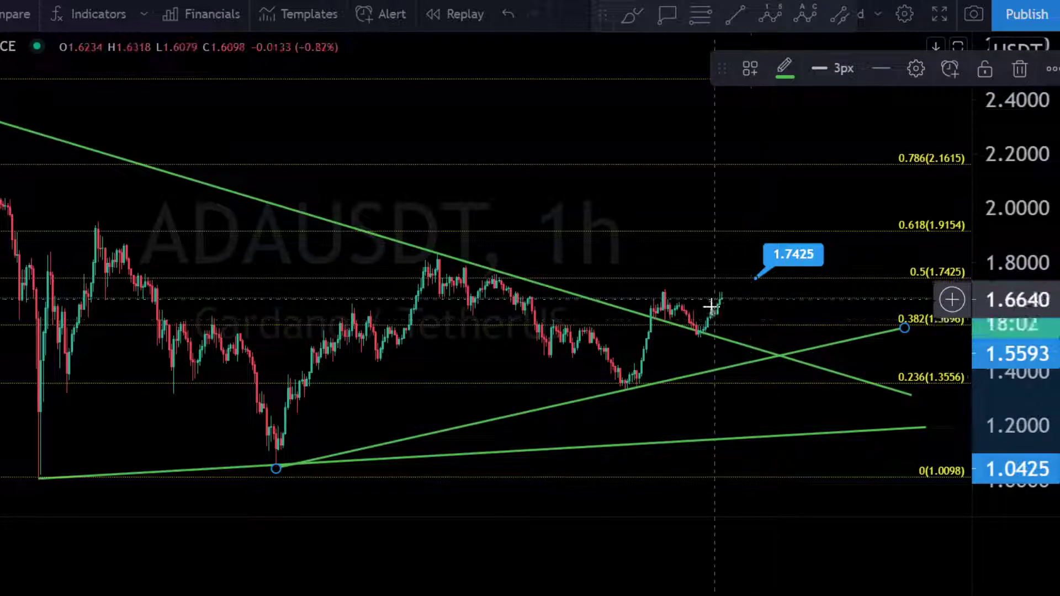
scroll(1024, 414, up, 3)
scroll(585, 339, up, 4)
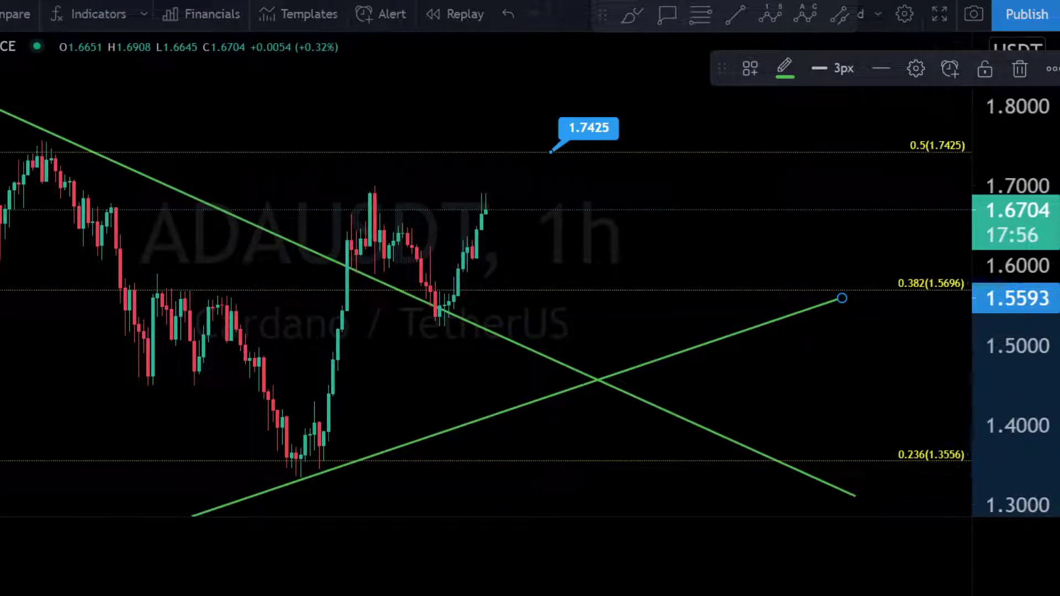
Step: Mark the recent candle high with a 1.7024 price callout
click(373, 181)
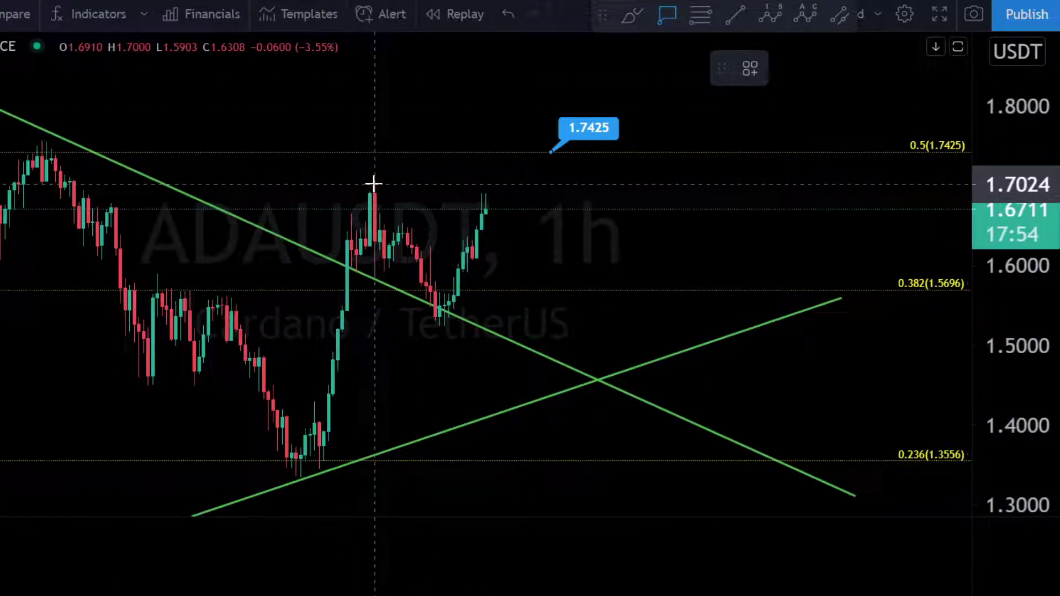
click(375, 184)
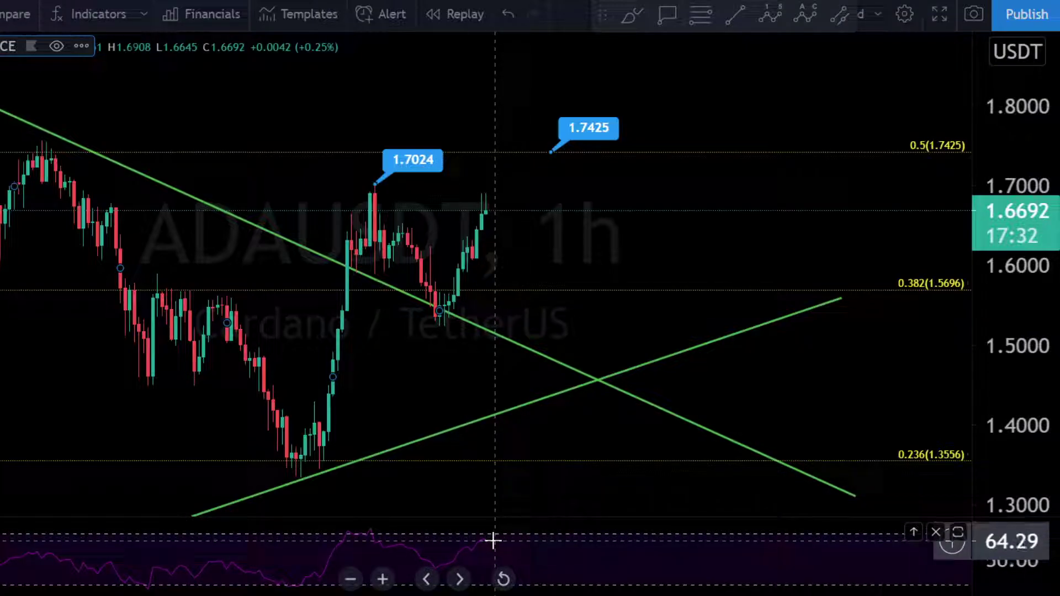
scroll(490, 463, down, 3)
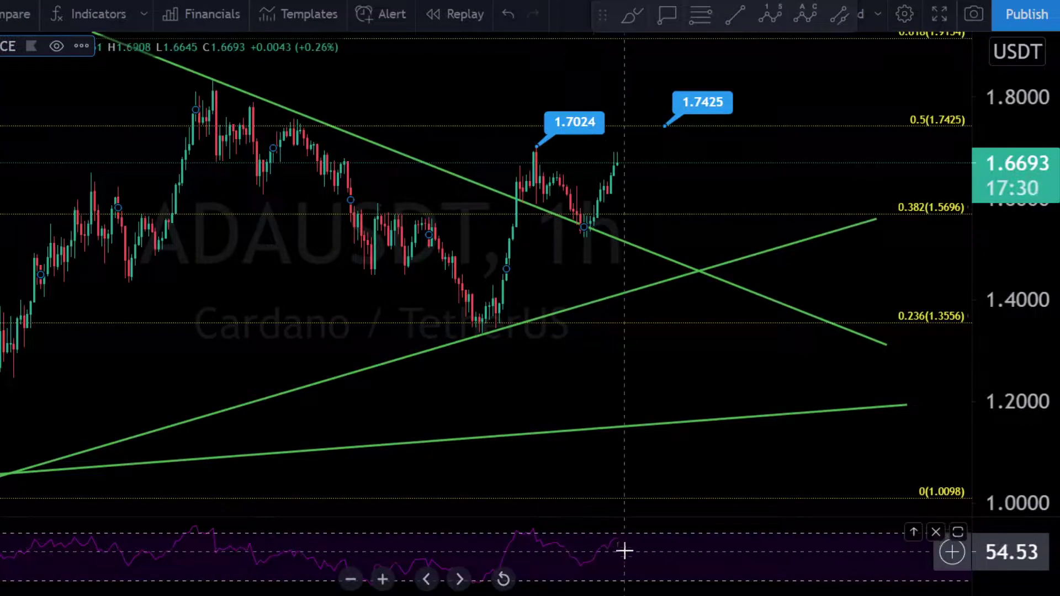
scroll(582, 456, down, 5)
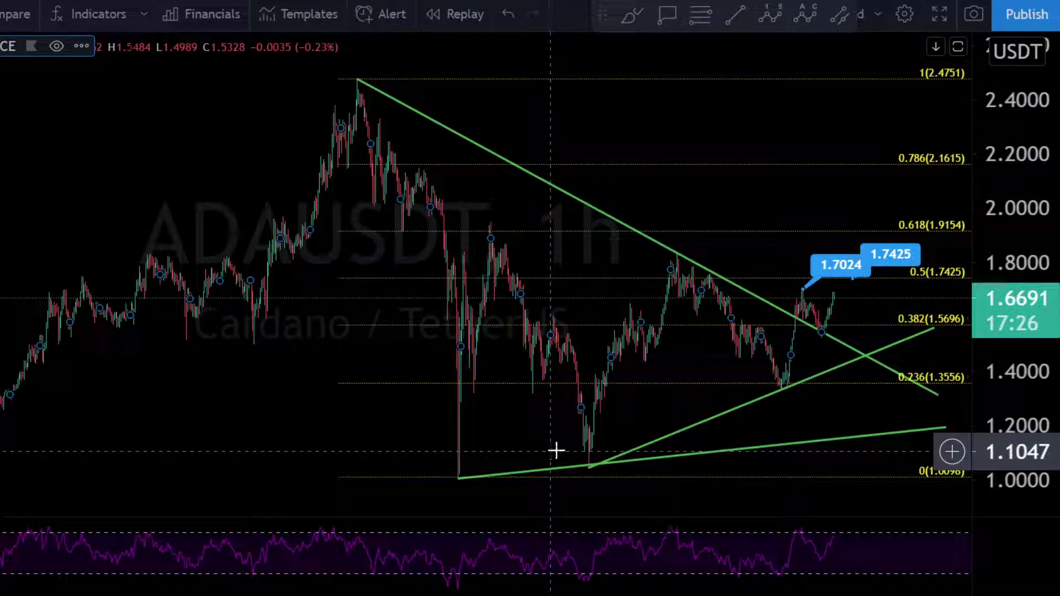
scroll(717, 482, right, 5)
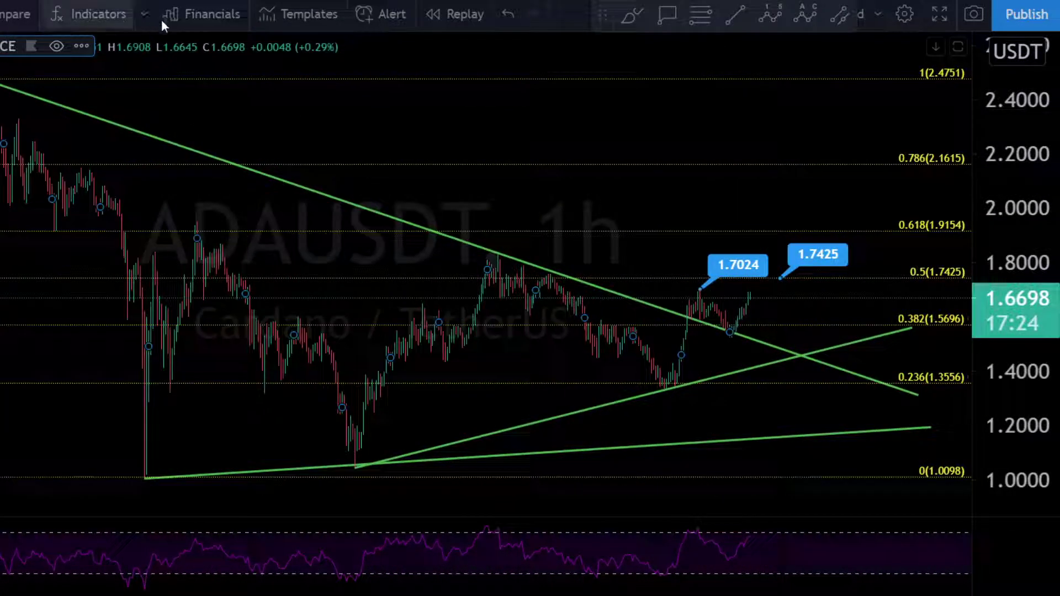
Step: Add the MACD indicator to the chart through the indicator search
click(95, 12)
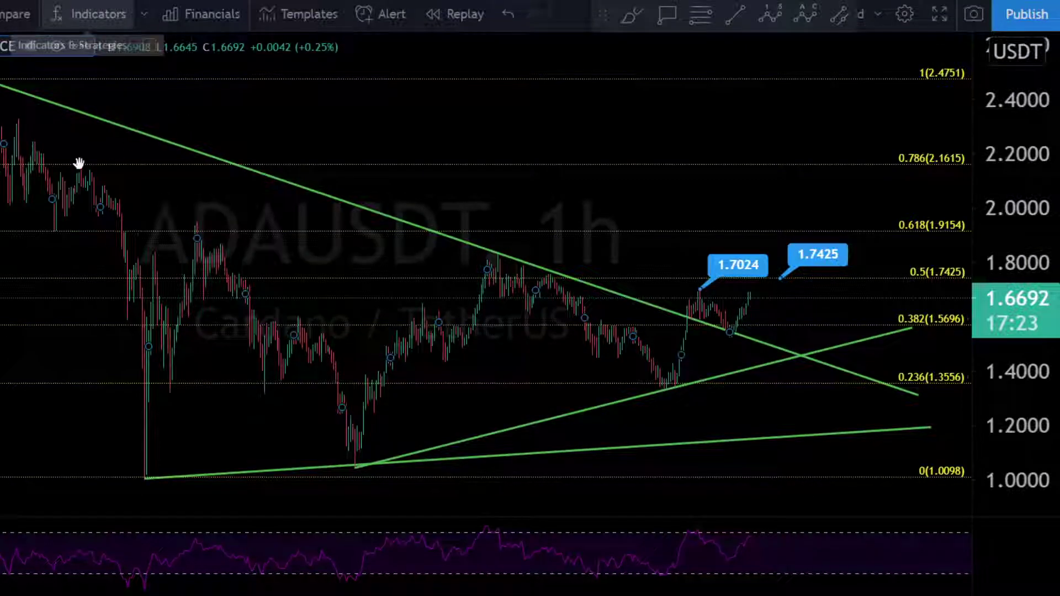
text(macd)
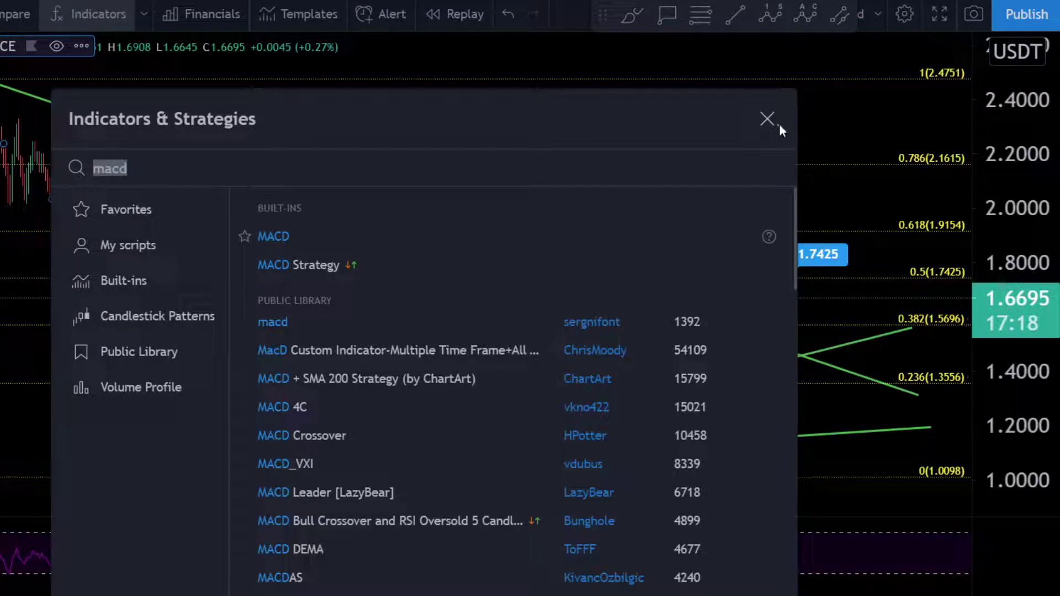
key(Return)
key(Escape)
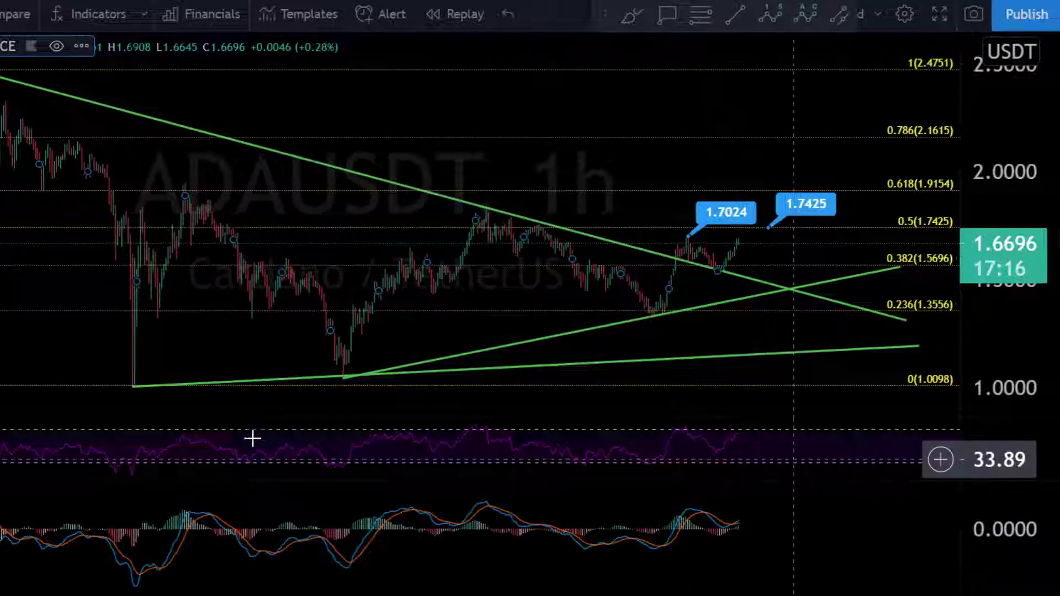
Step: Remove the RSI pane, then zoom and pan to review the MACD pane and moving-average ribbon
scroll(712, 532, up, 5)
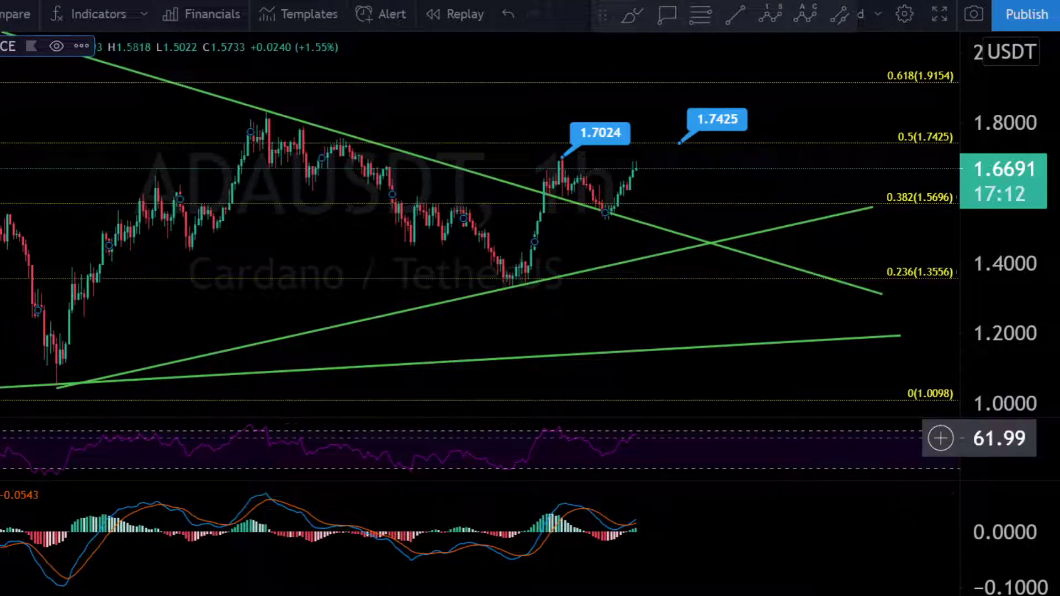
click(923, 432)
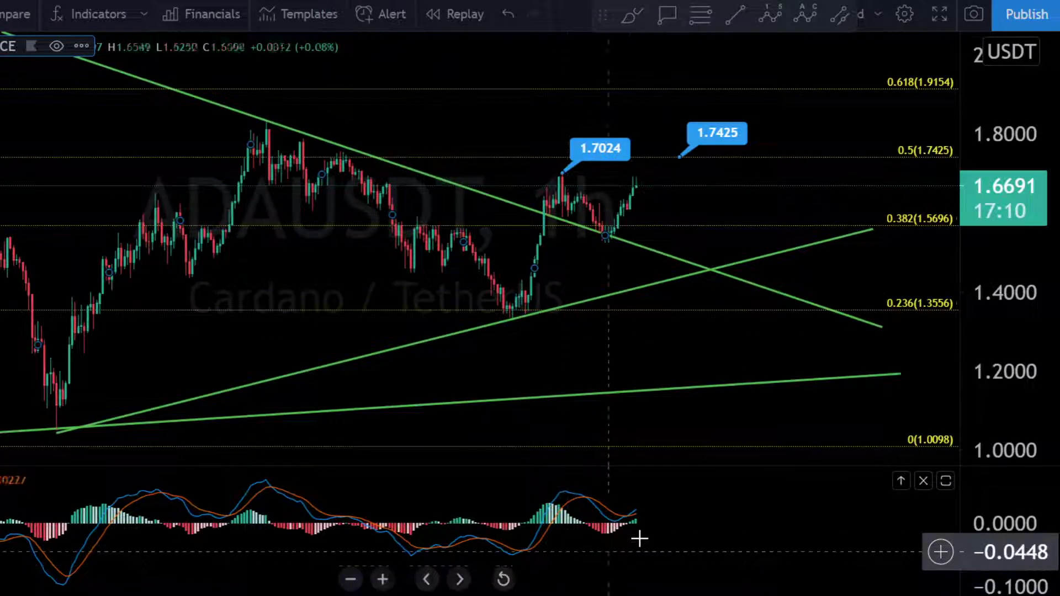
scroll(607, 530, up, 1)
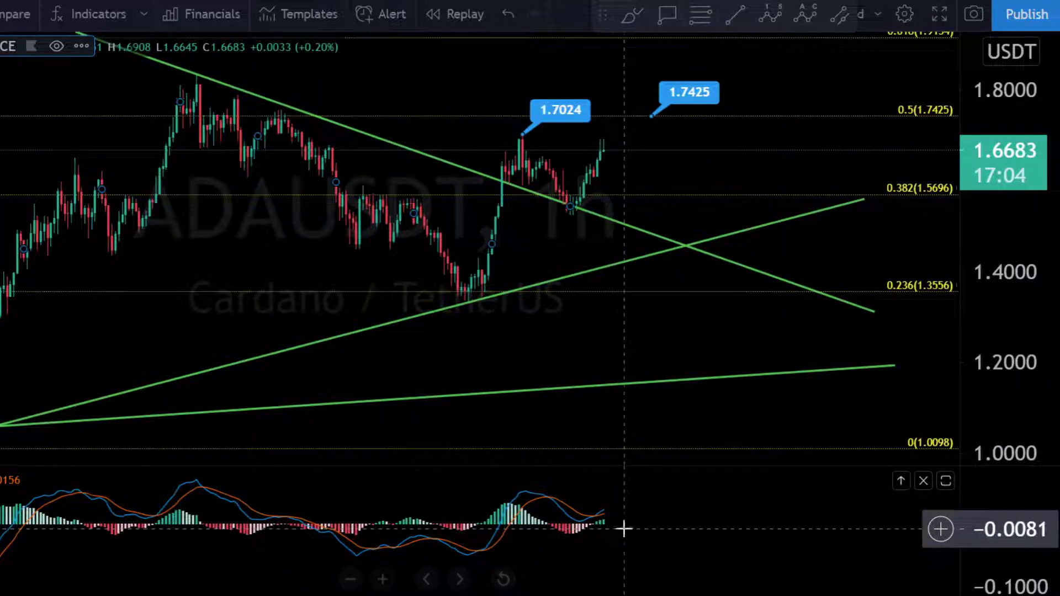
scroll(618, 521, down, 2)
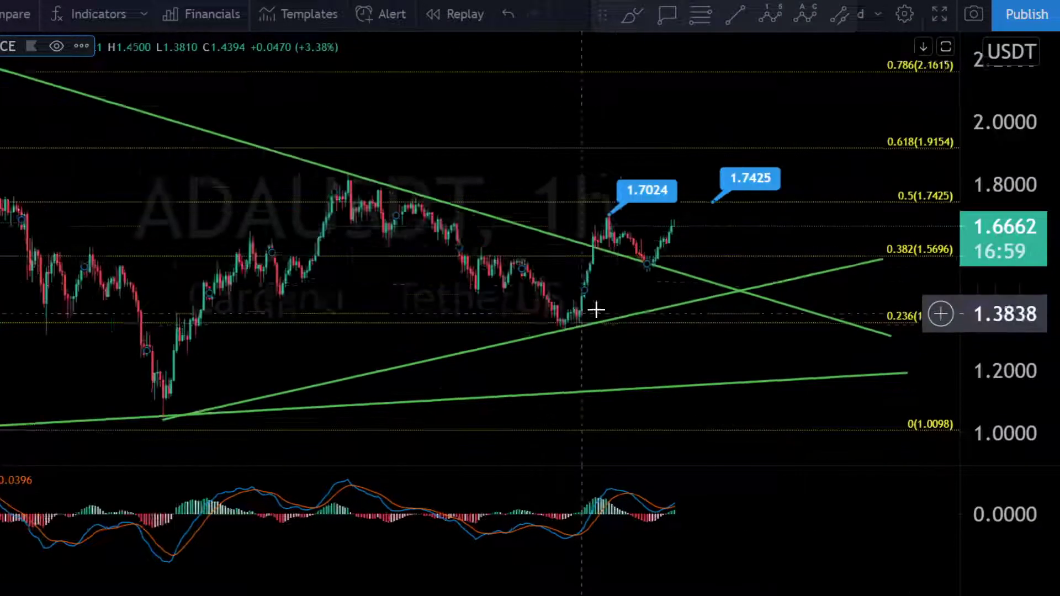
scroll(596, 310, up, 4)
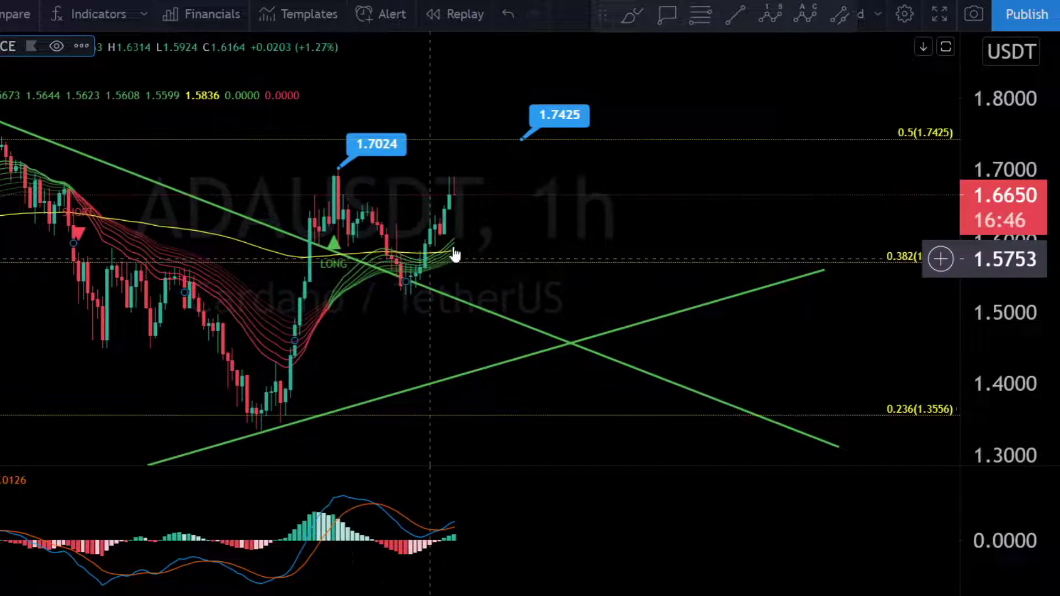
scroll(387, 243, down, 2)
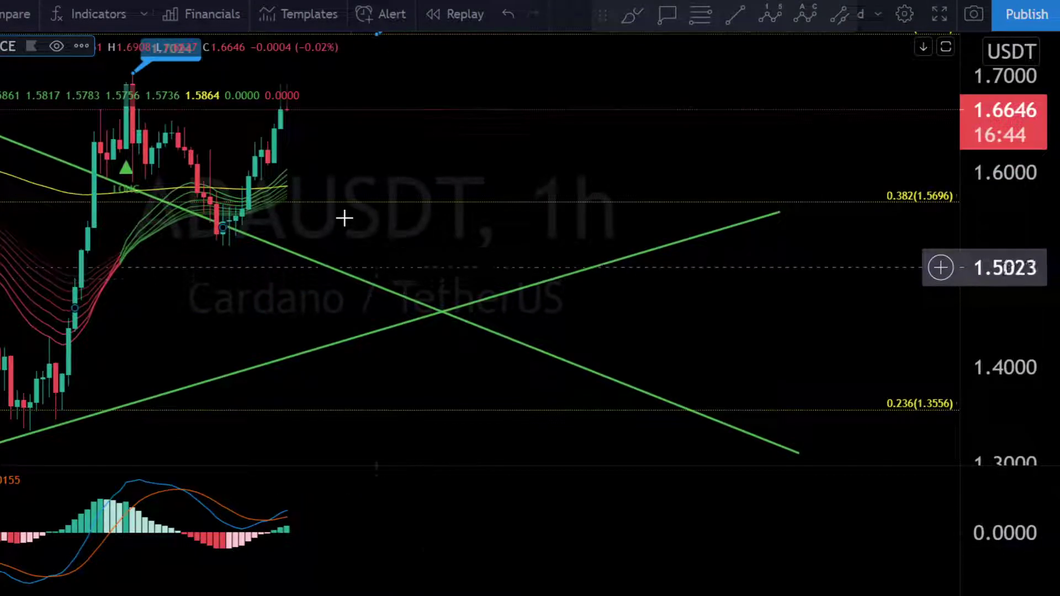
scroll(735, 301, up, 3)
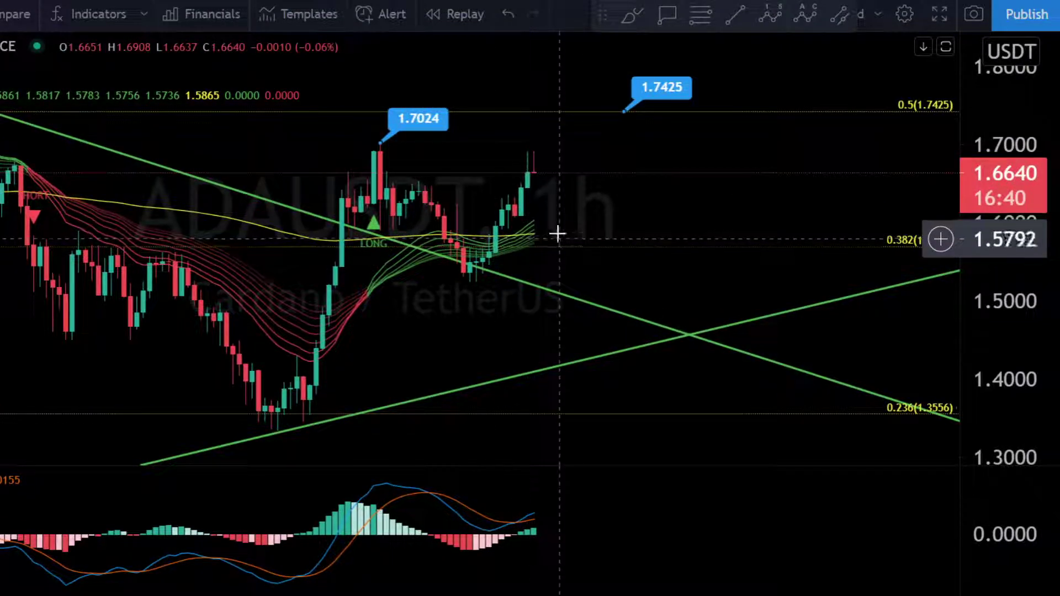
drag(651, 234, 660, 234)
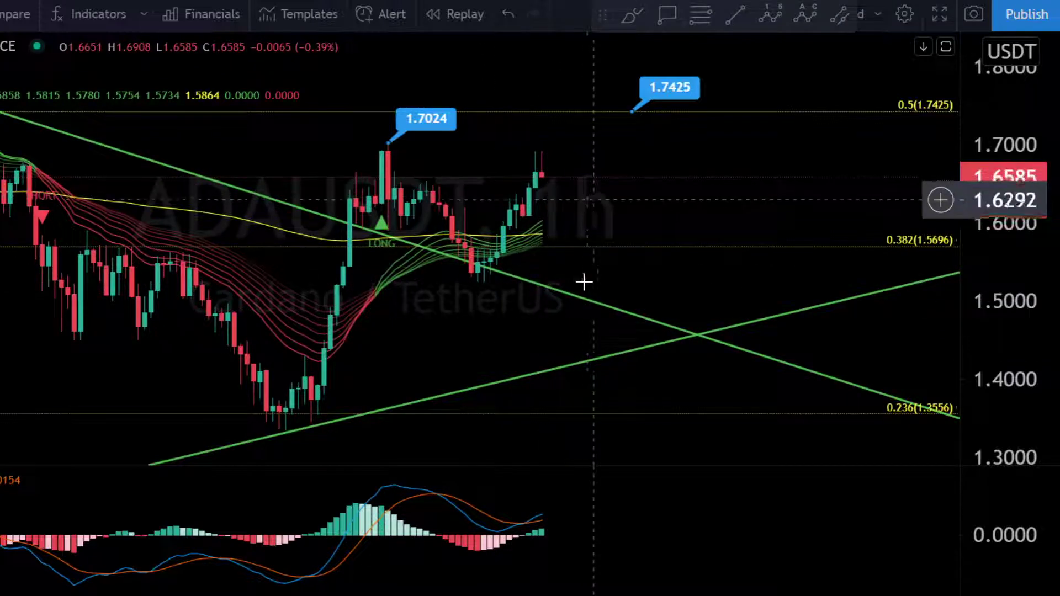
scroll(582, 281, down, 2)
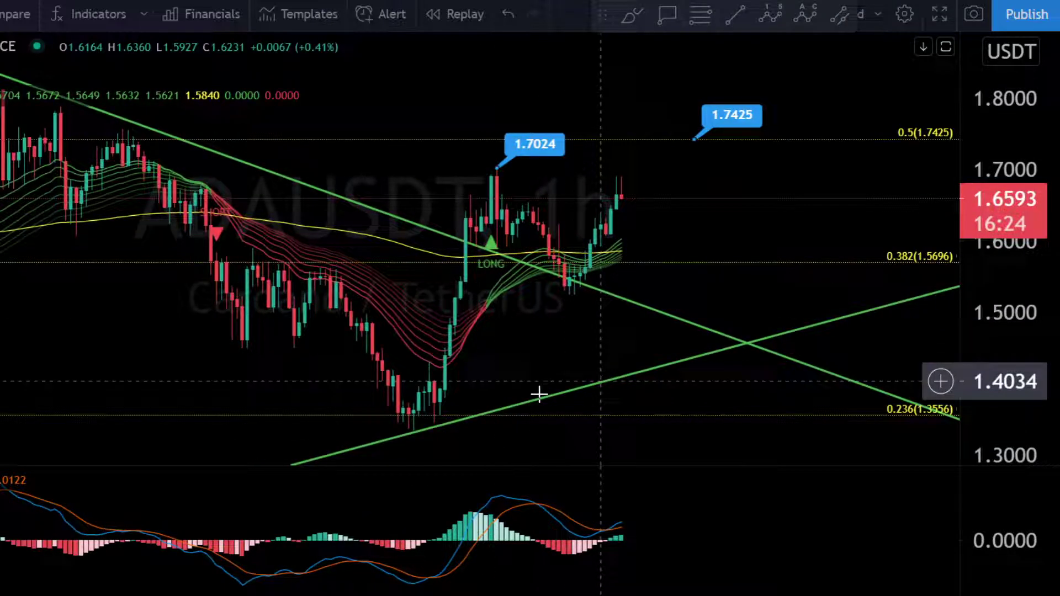
click(2, 460)
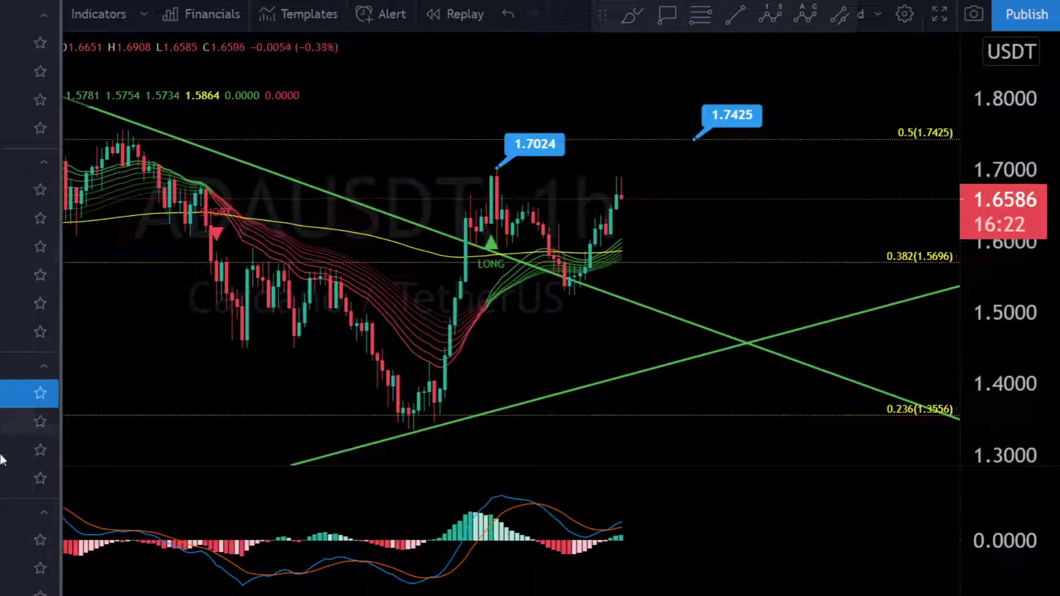
scroll(153, 320, down, 2)
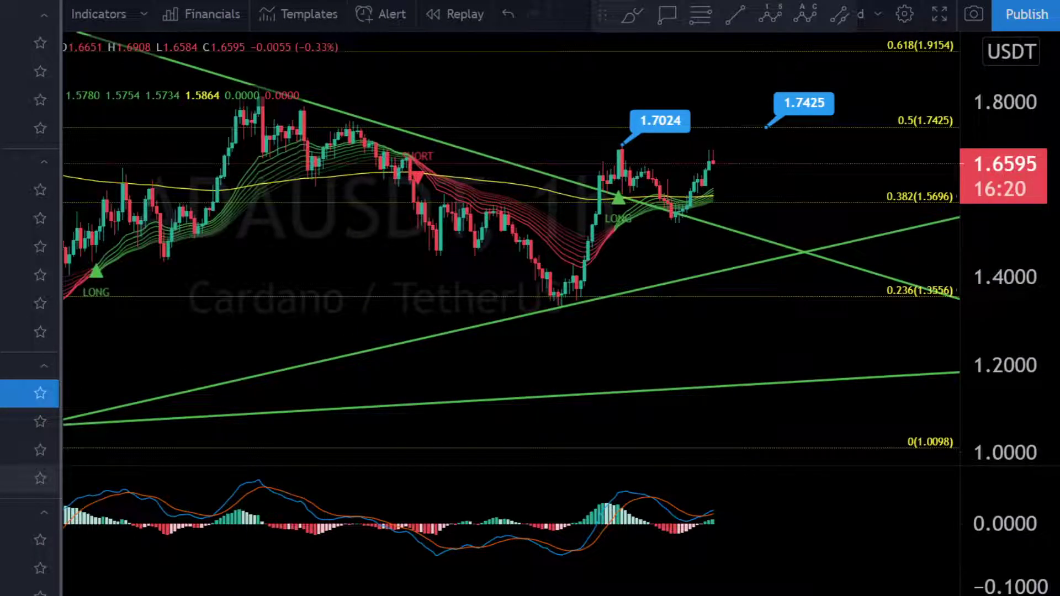
click(437, 383)
key(4)
key(h)
key(Return)
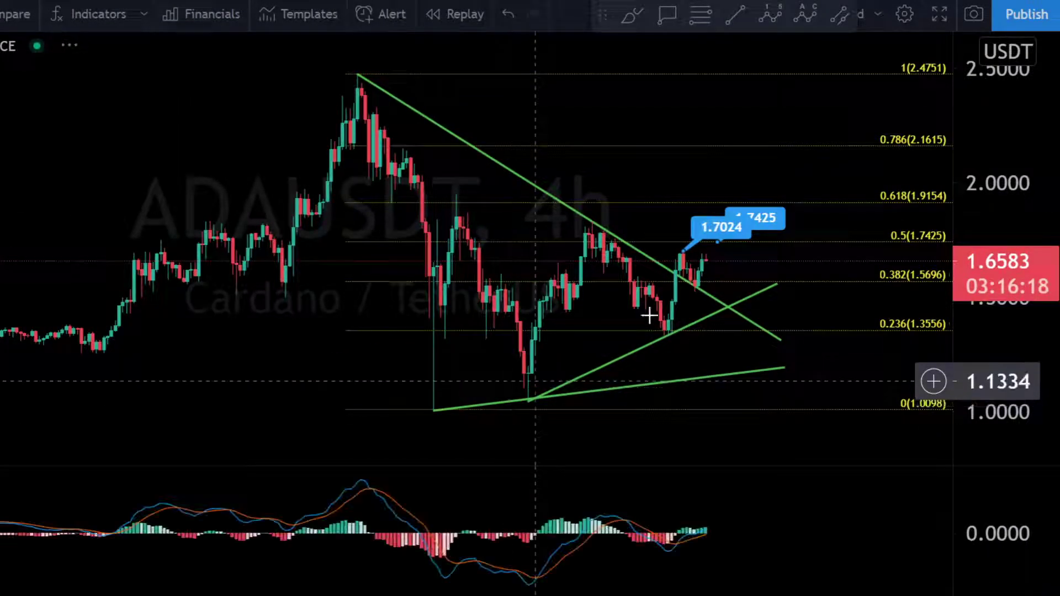
drag(653, 374, 555, 531)
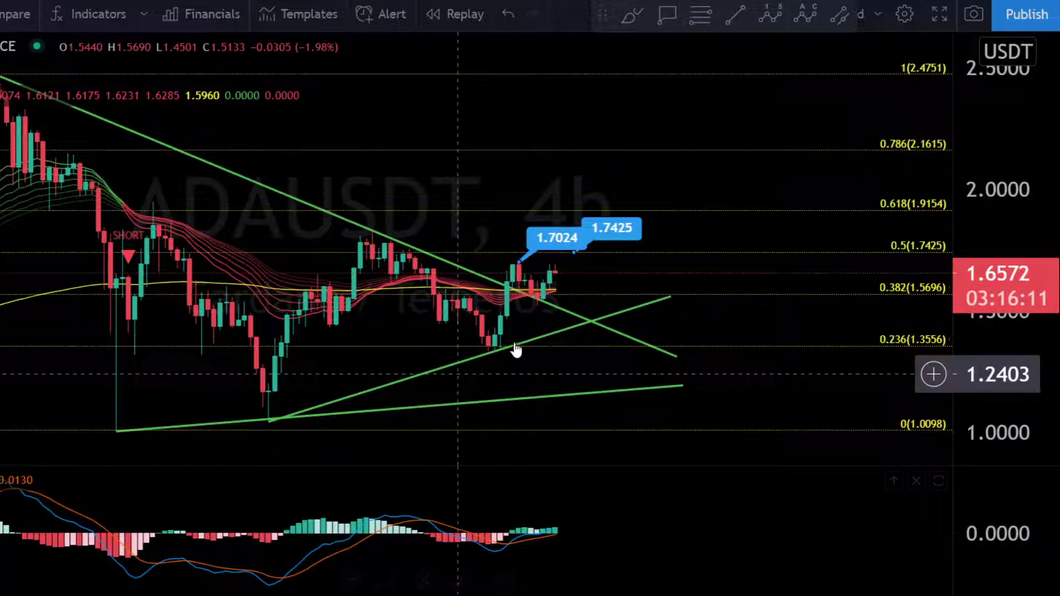
scroll(539, 308, up, 3)
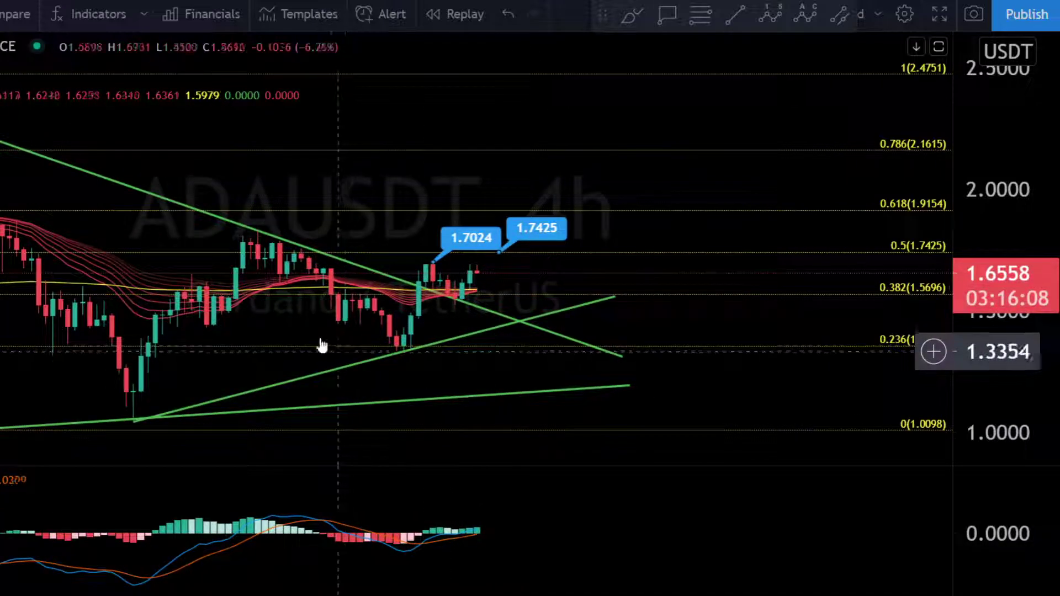
scroll(265, 326, left, 5)
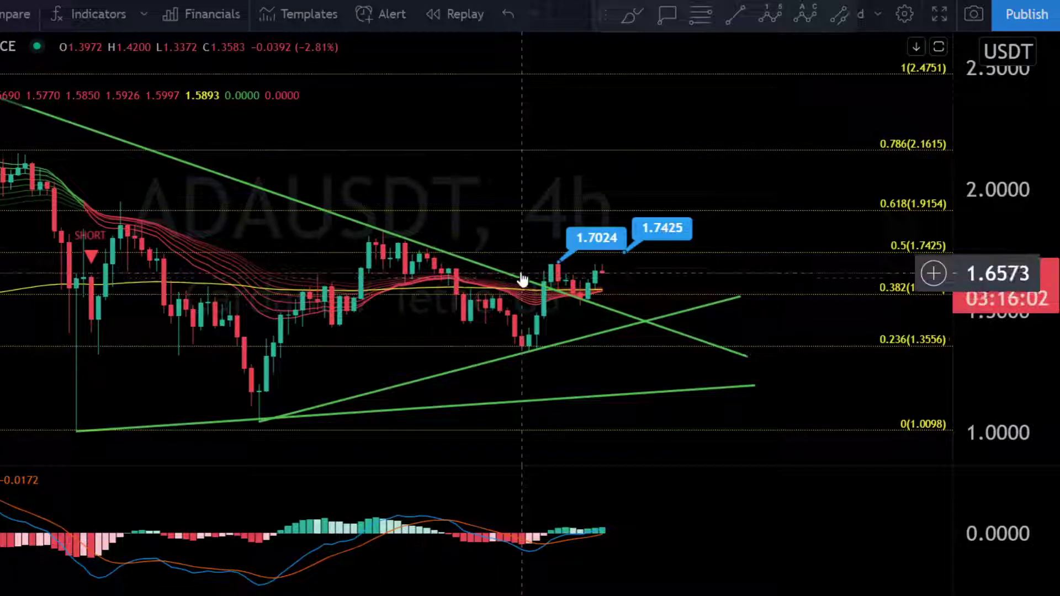
scroll(519, 275, up, 2)
scroll(471, 266, up, 1)
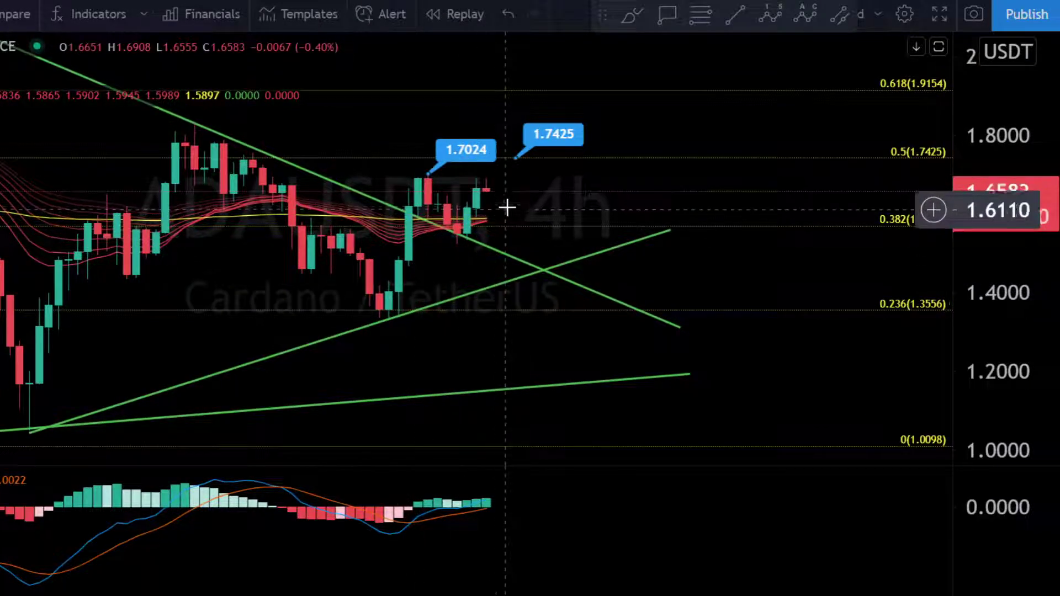
drag(655, 352, 698, 343)
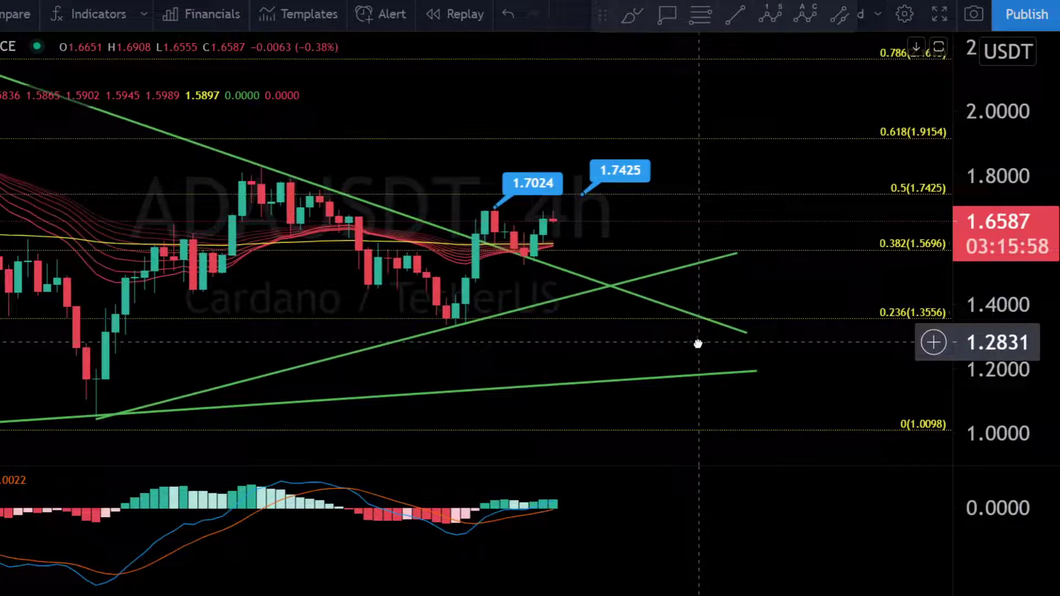
scroll(525, 258, up, 2)
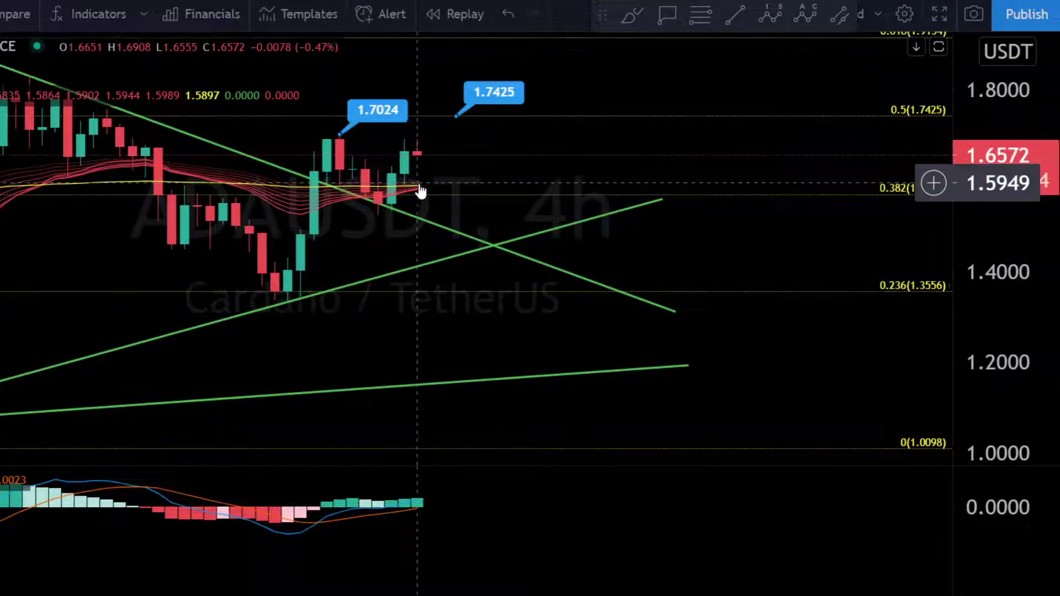
scroll(238, 200, down, 2)
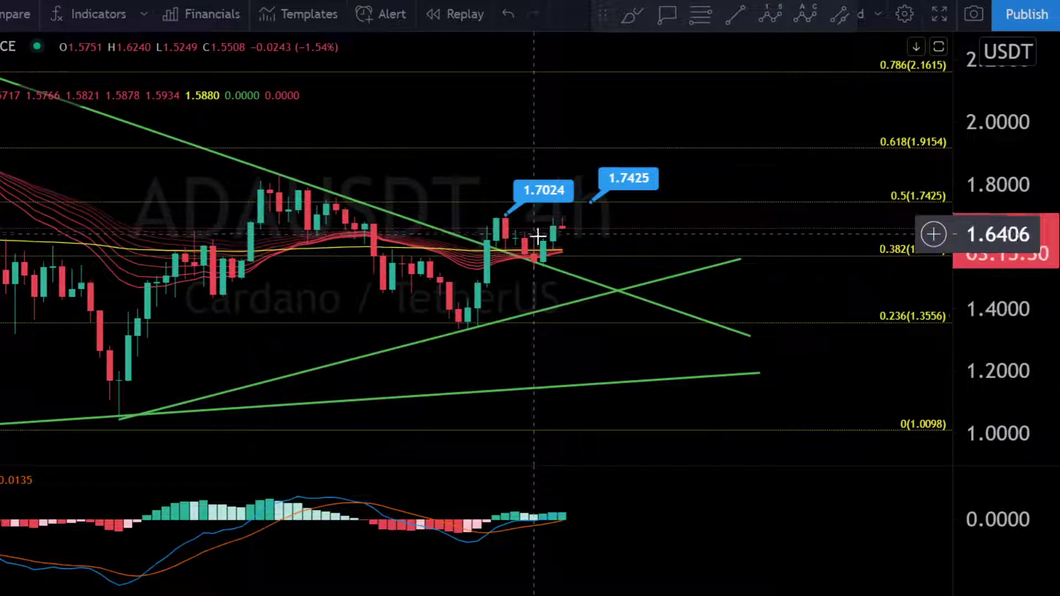
scroll(450, 227, up, 2)
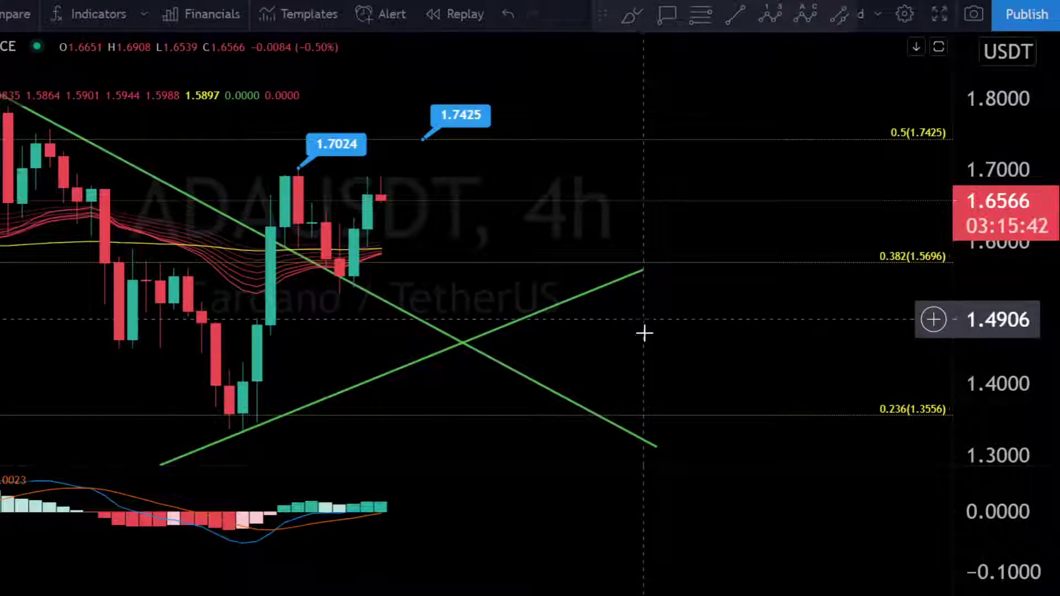
scroll(532, 220, down, 1)
scroll(556, 236, down, 1)
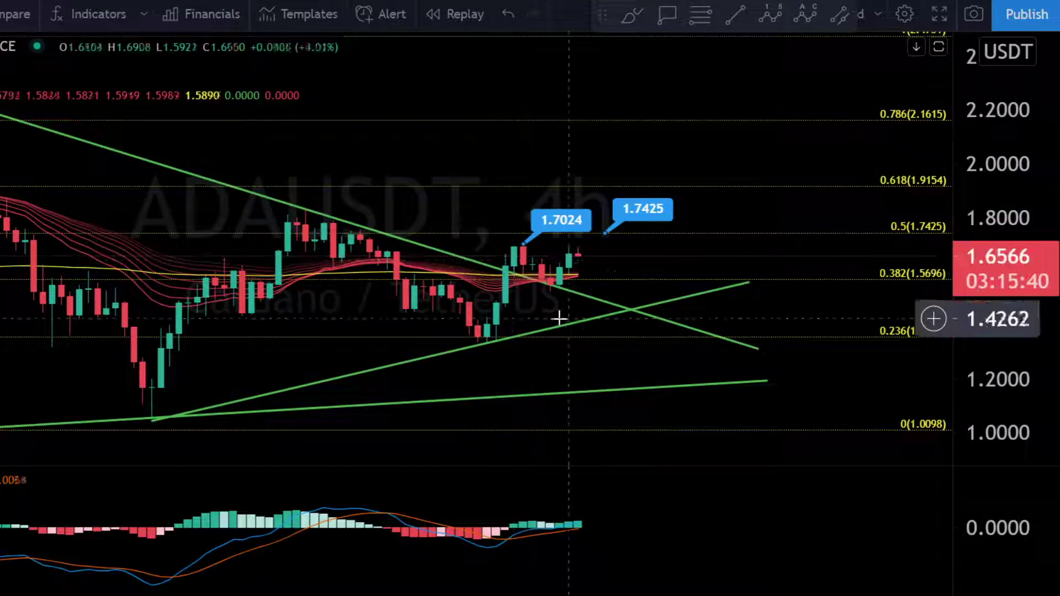
scroll(561, 348, down, 1)
scroll(367, 185, down, 1)
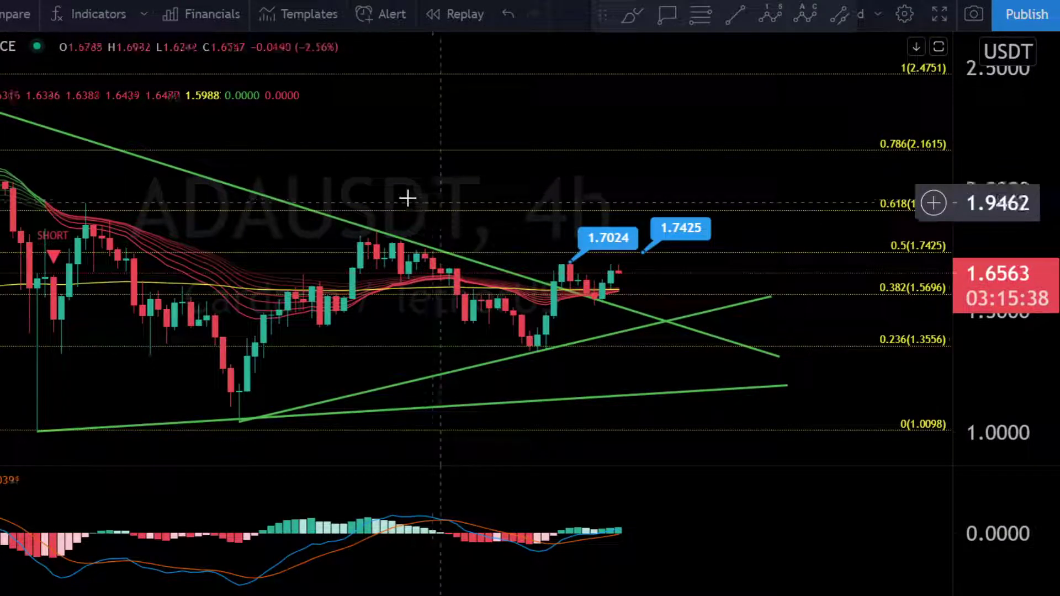
scroll(367, 189, down, 2)
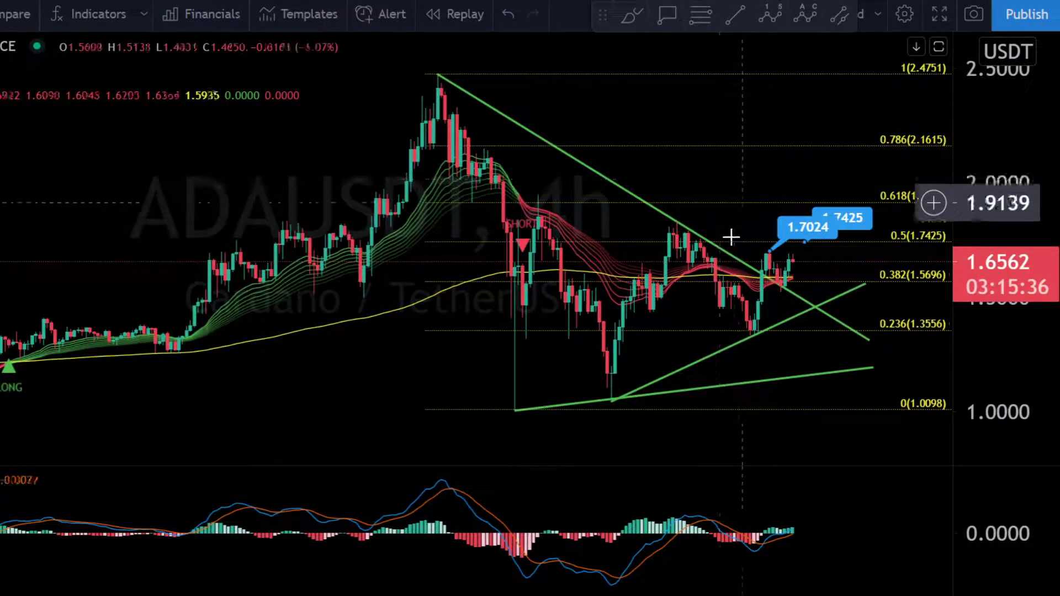
drag(588, 236, 419, 240)
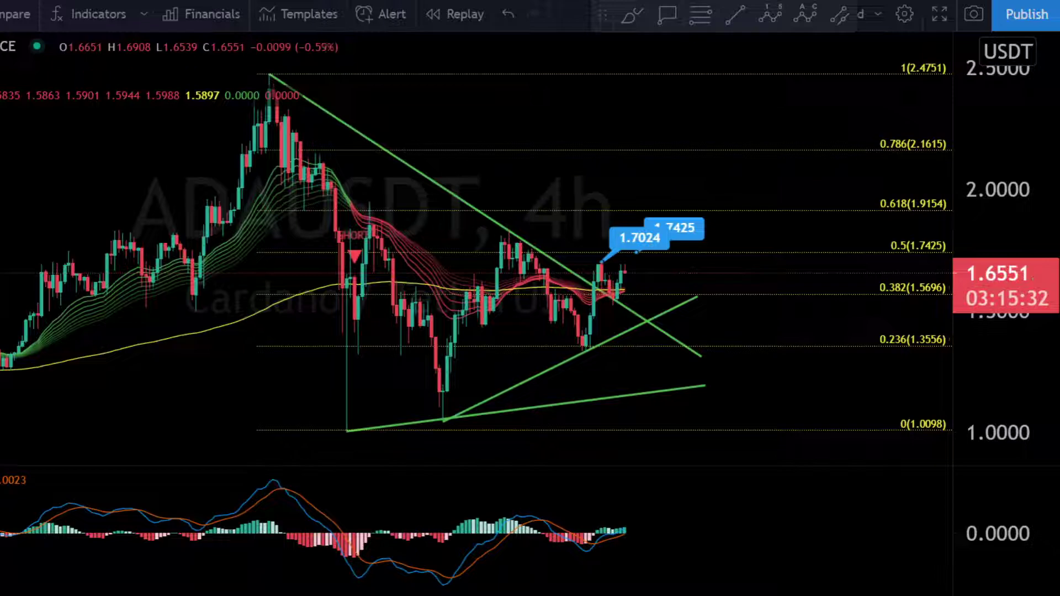
Step: Draw a rising parallel channel from the 1.0098 low with its upper edge near 2.0
click(347, 431)
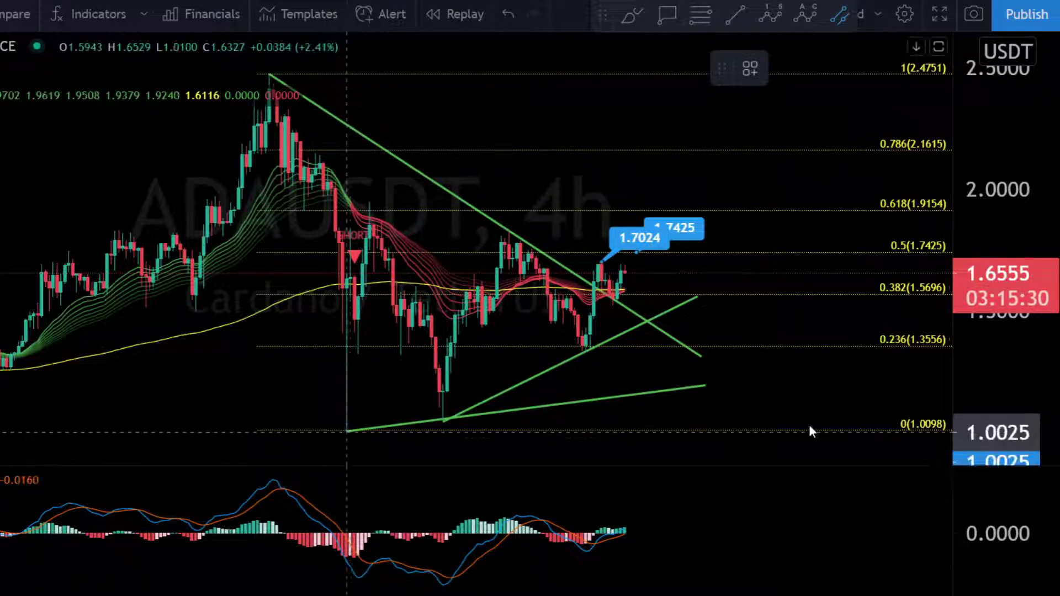
click(856, 365)
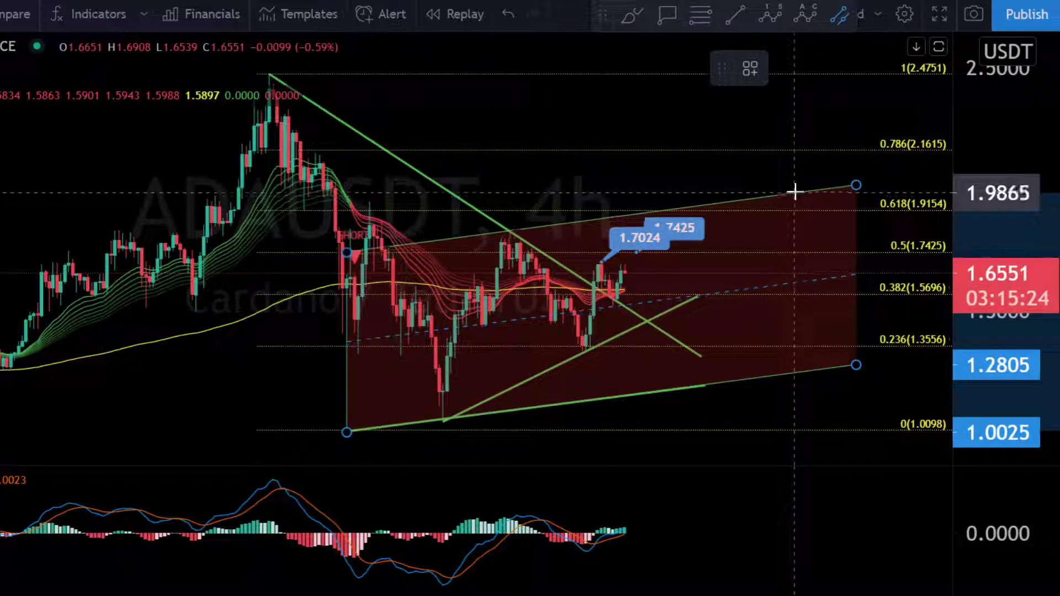
click(788, 210)
click(615, 280)
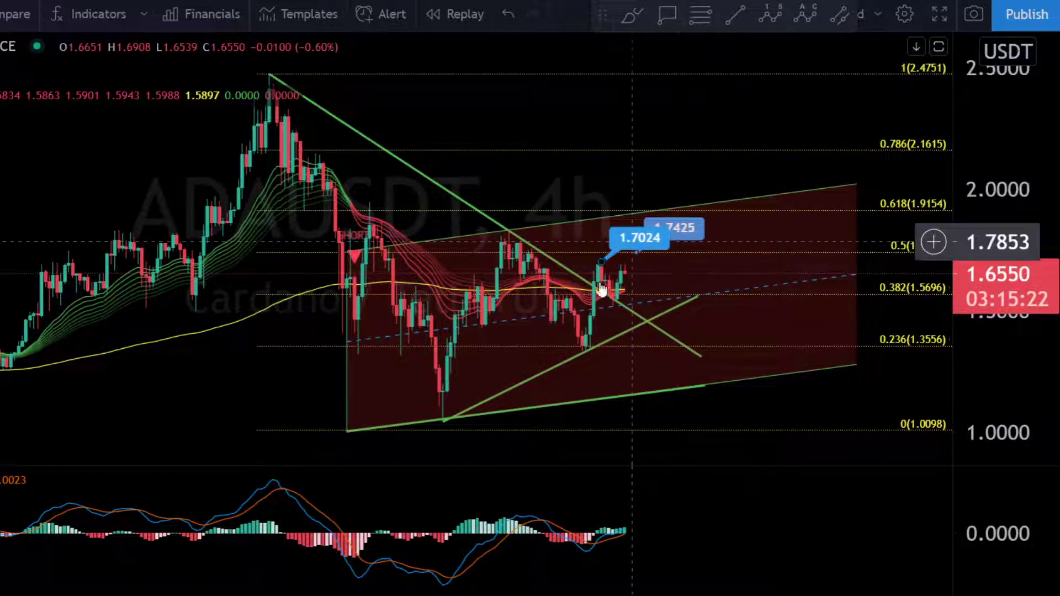
scroll(588, 295, up, 2)
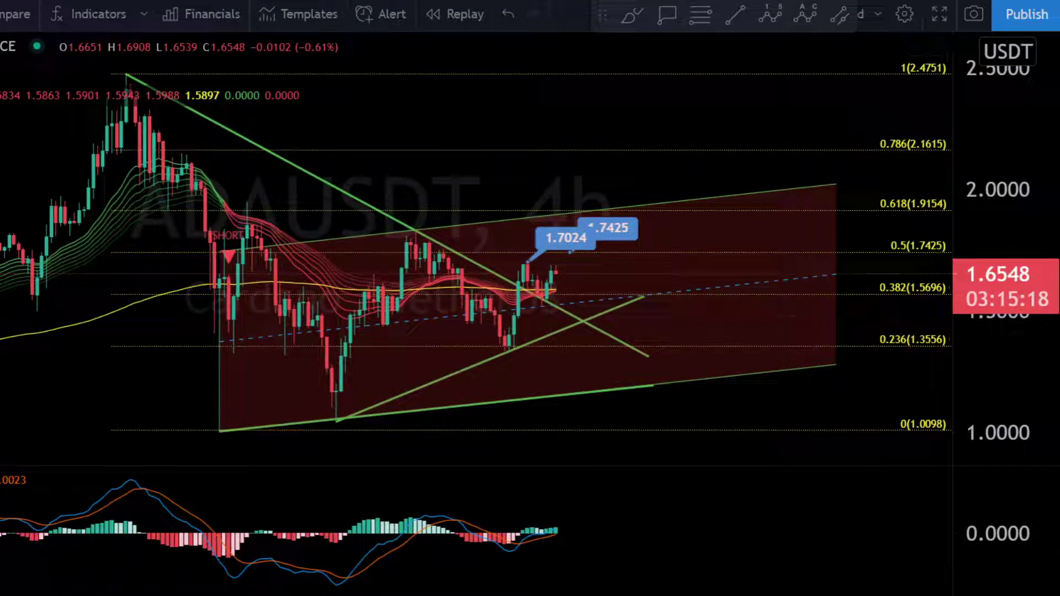
Step: Draw a second rising parallel channel from the 1.0464 low toward 1.778
click(337, 420)
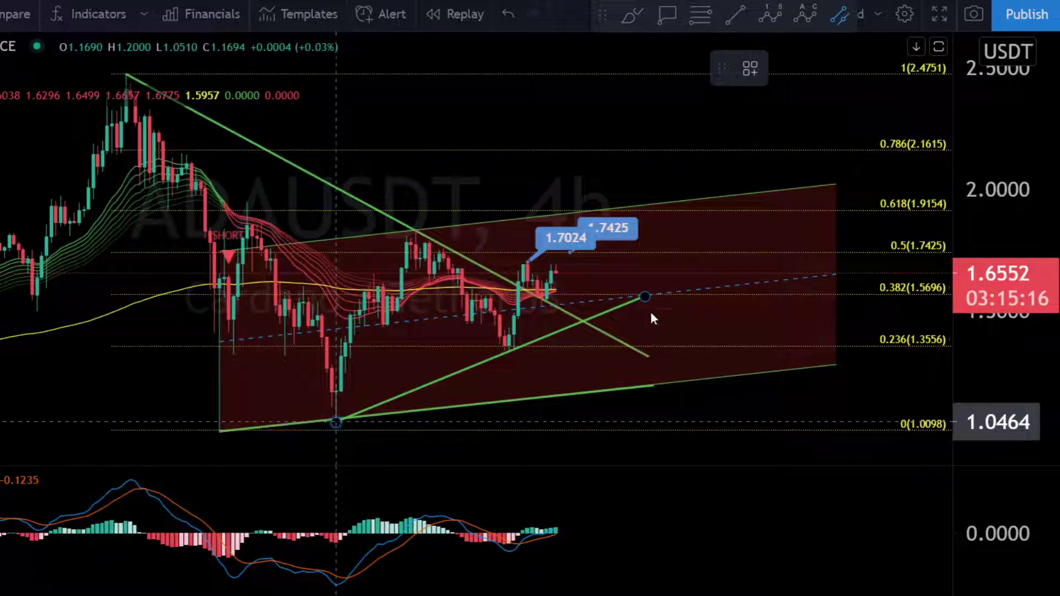
click(776, 243)
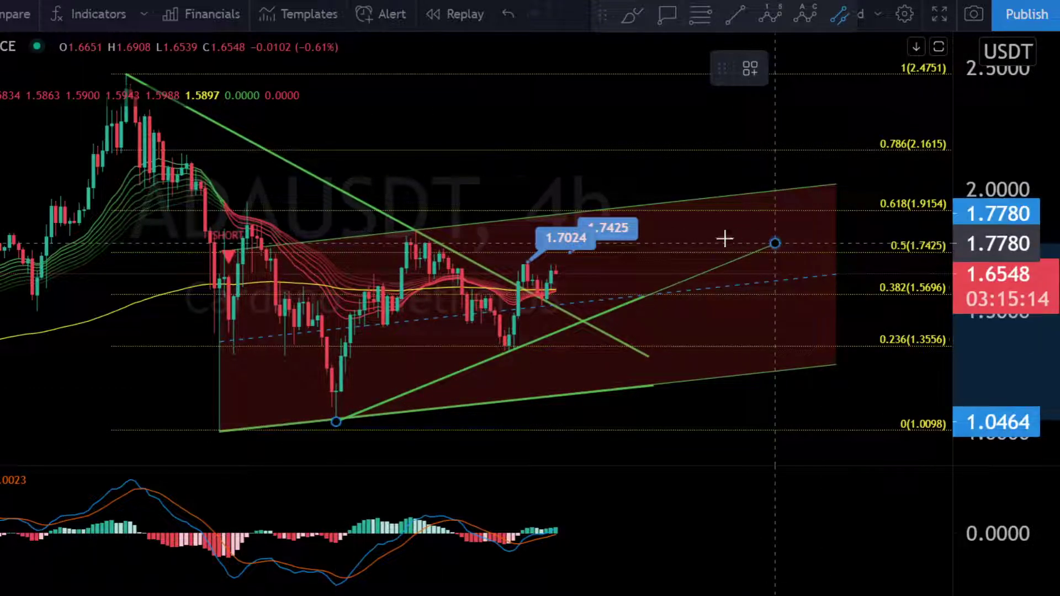
click(427, 224)
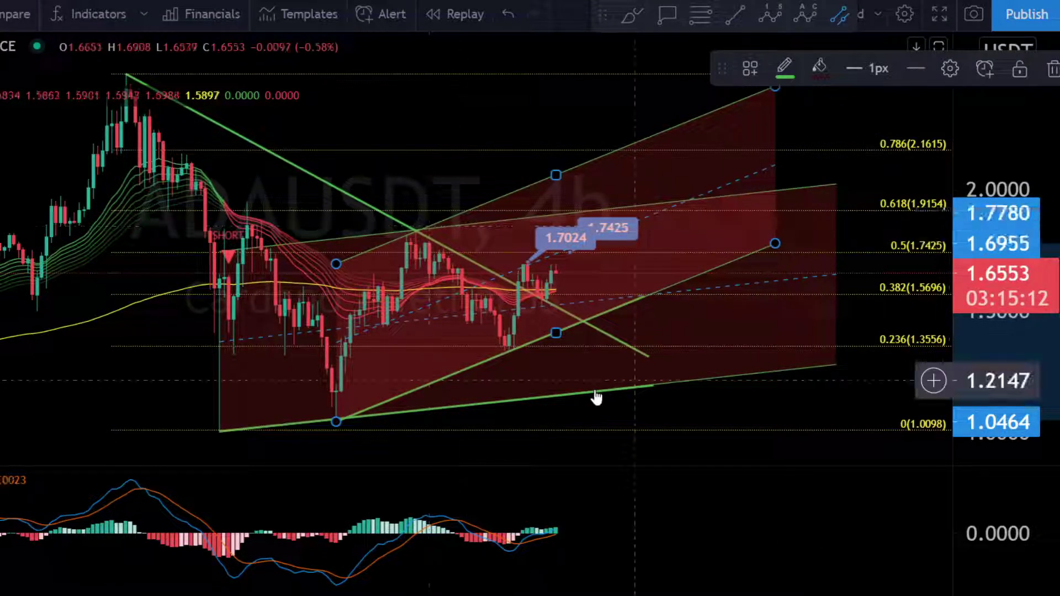
scroll(470, 325, up, 3)
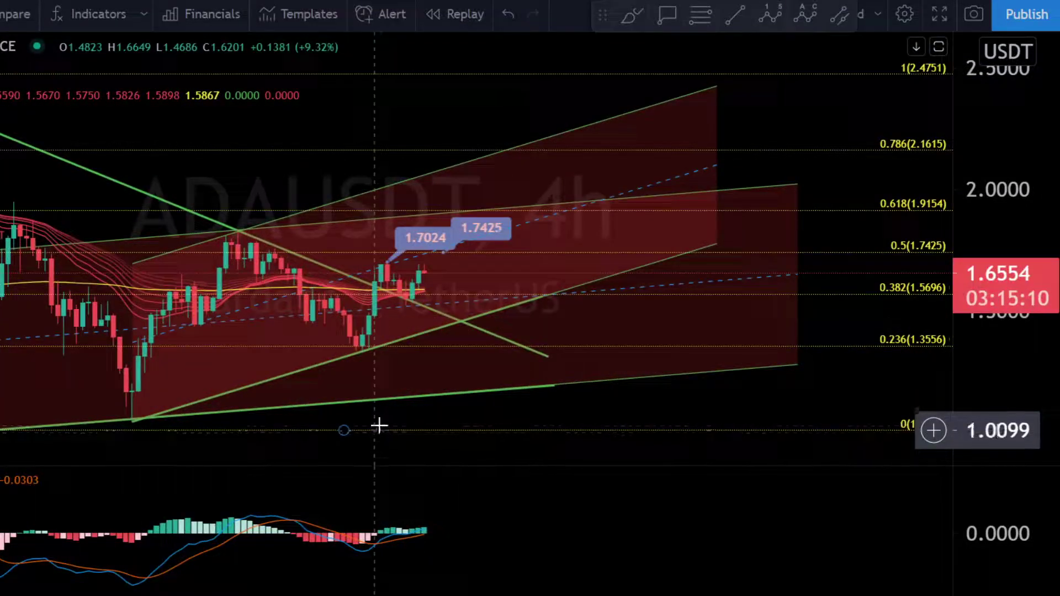
Step: Reposition the 1.7024 price note onto the recent candle high so it reads 1.7069
scroll(548, 350, up, 5)
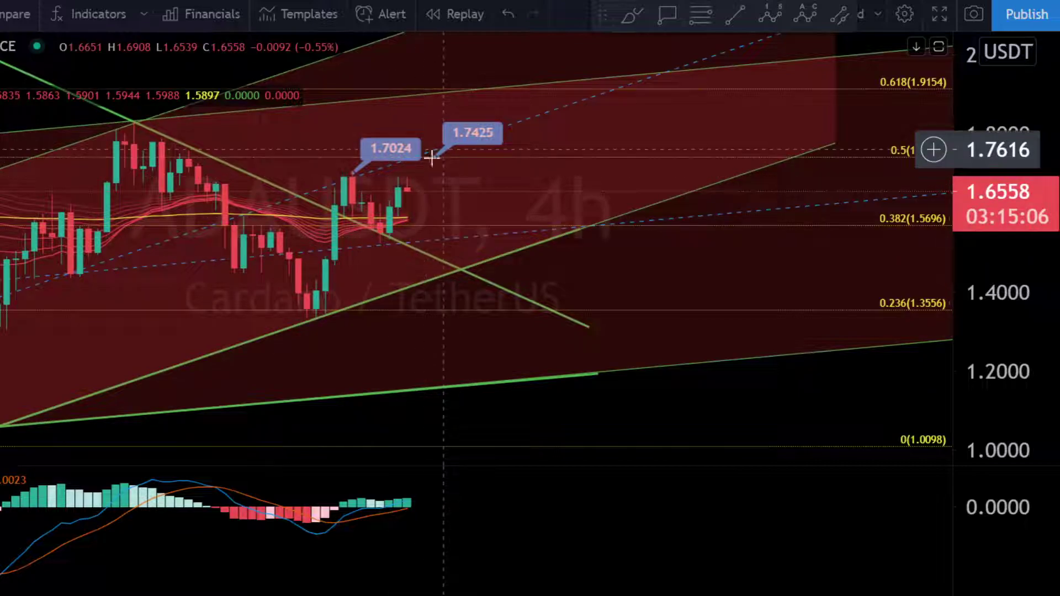
drag(383, 146, 484, 133)
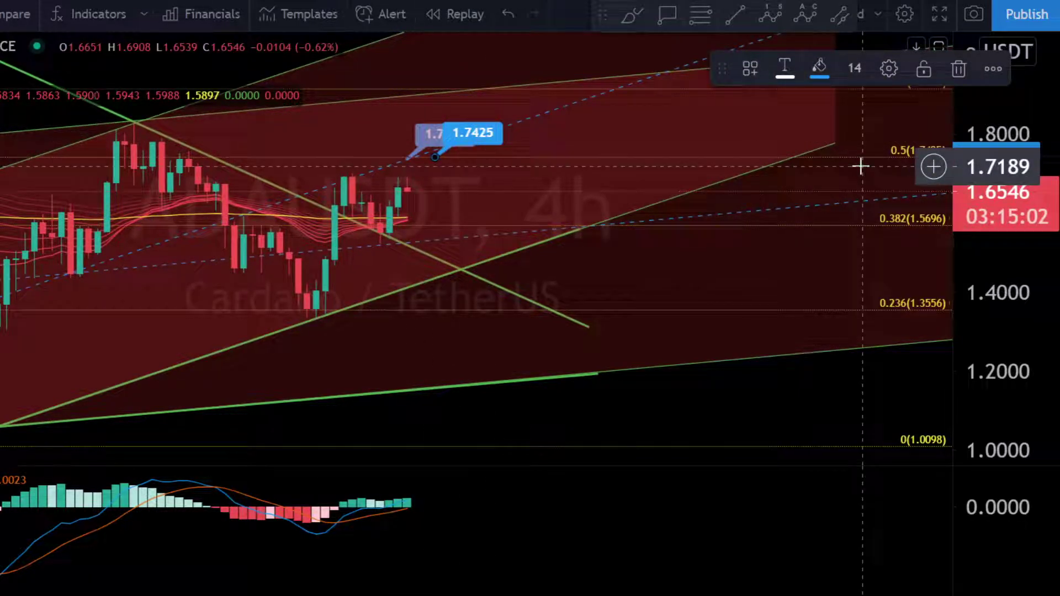
click(860, 166)
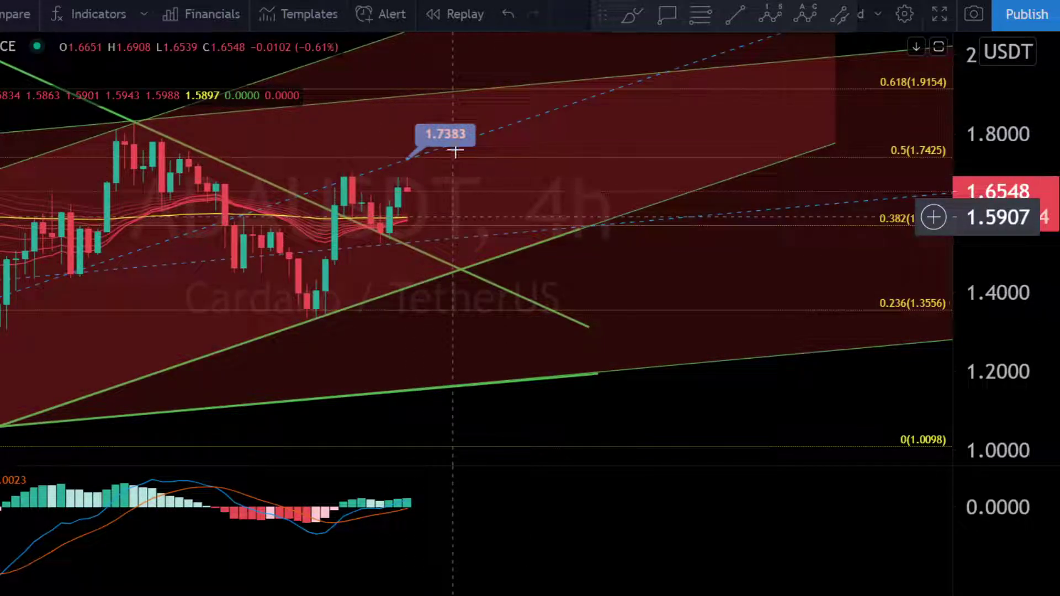
drag(421, 131, 377, 145)
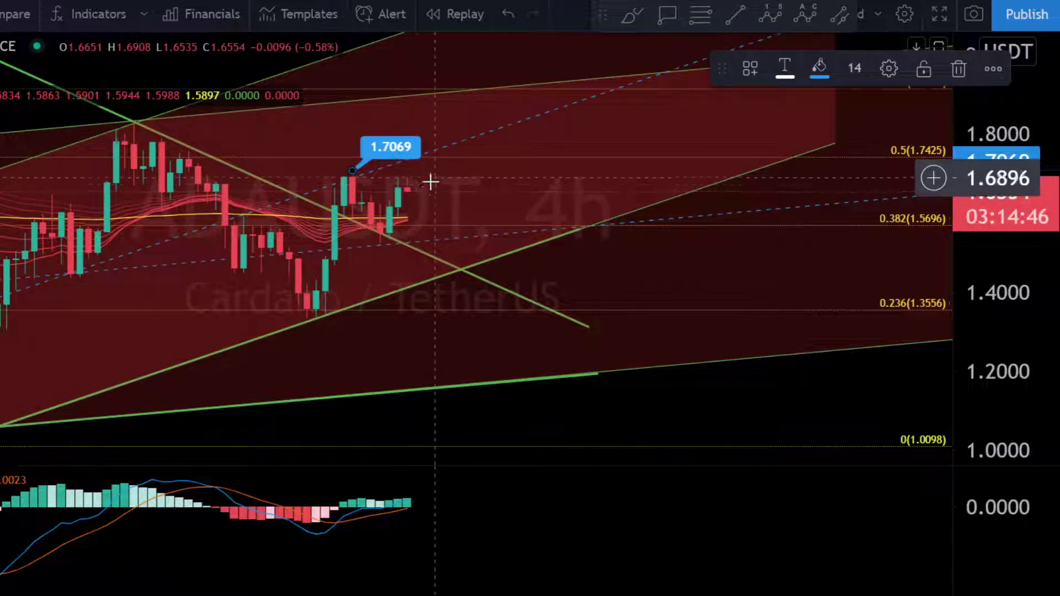
click(424, 333)
scroll(424, 333, down, 3)
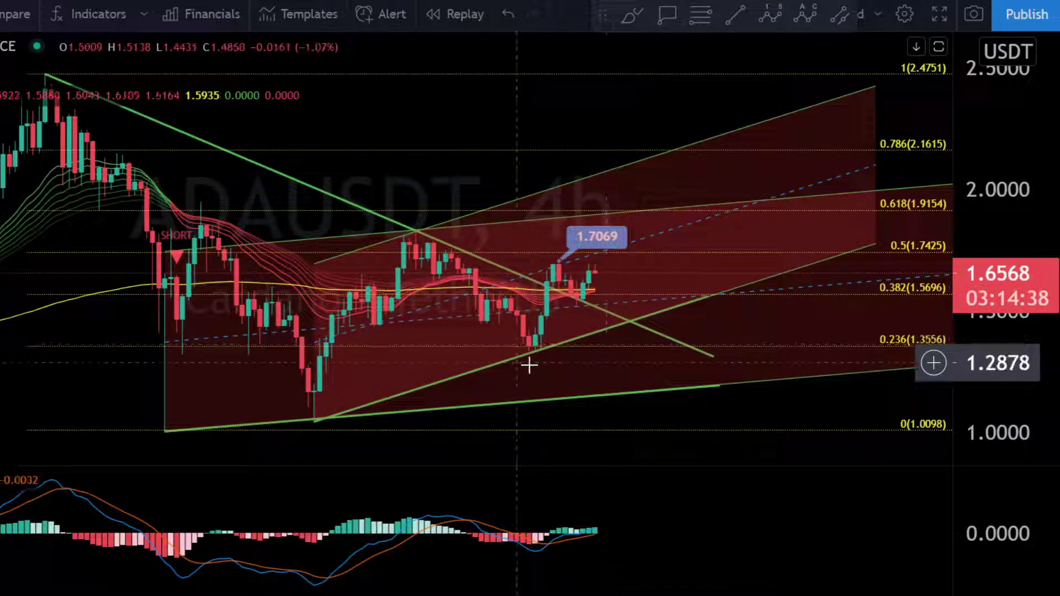
scroll(530, 362, down, 1)
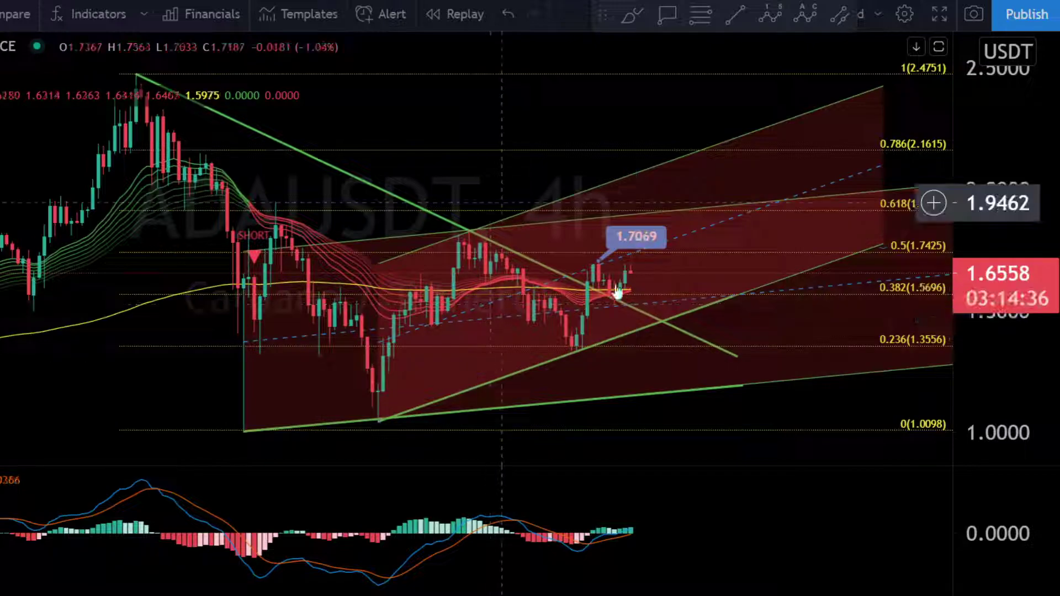